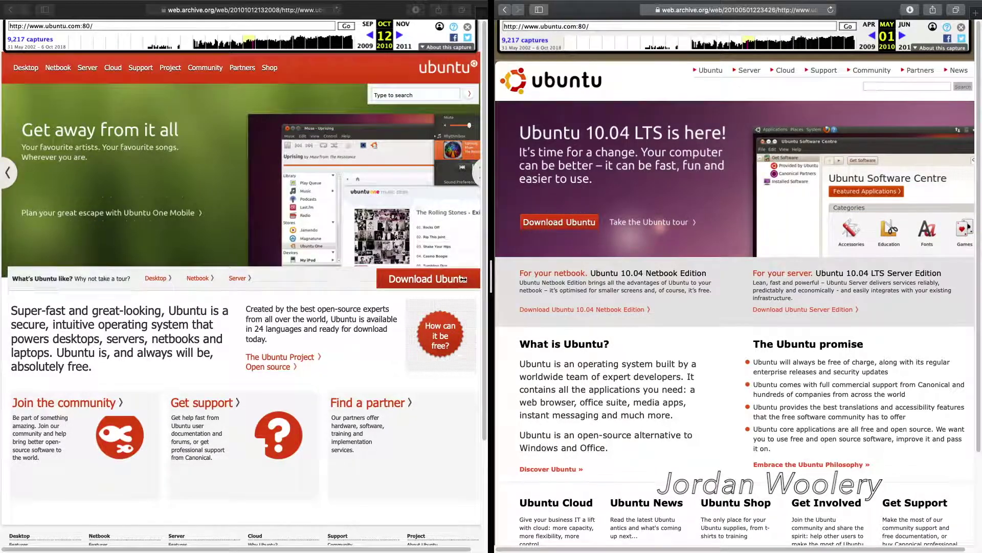
drag(491, 276, 282, 276)
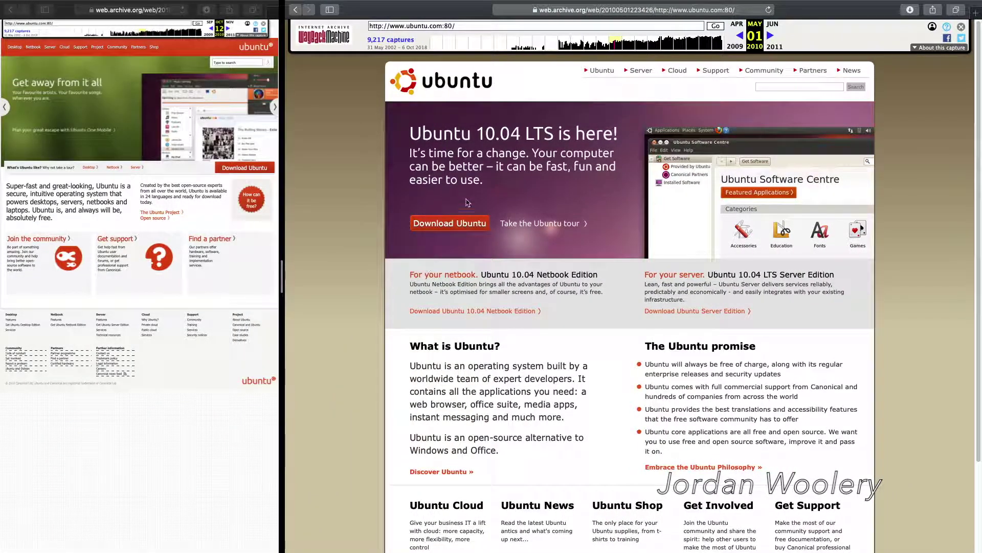
Step: Scroll the Wayback Machine pages up and down to reach the 2010 ubuntu.com capture calendar
scroll(602, 340, down, 3)
scroll(619, 381, up, 3)
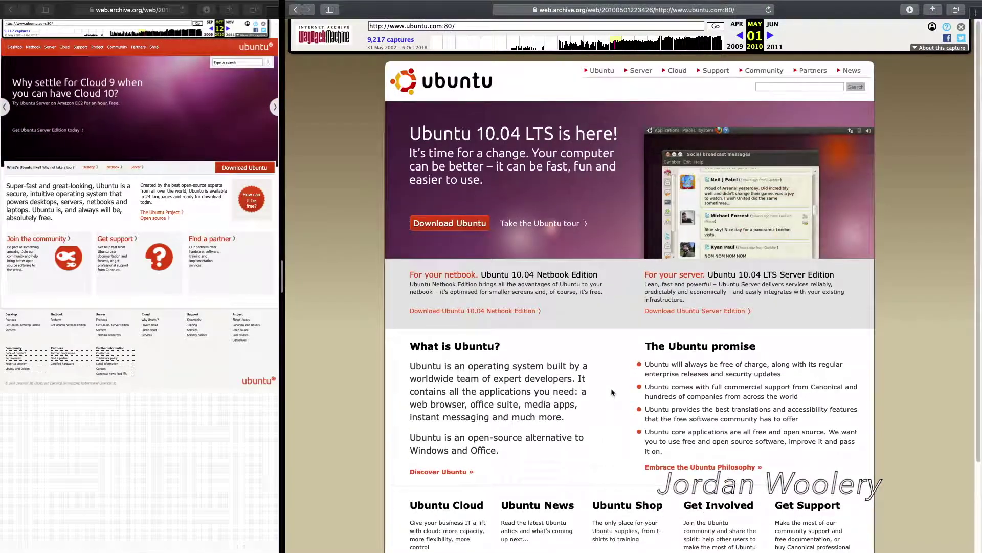
scroll(573, 357, down, 3)
scroll(358, 338, up, 3)
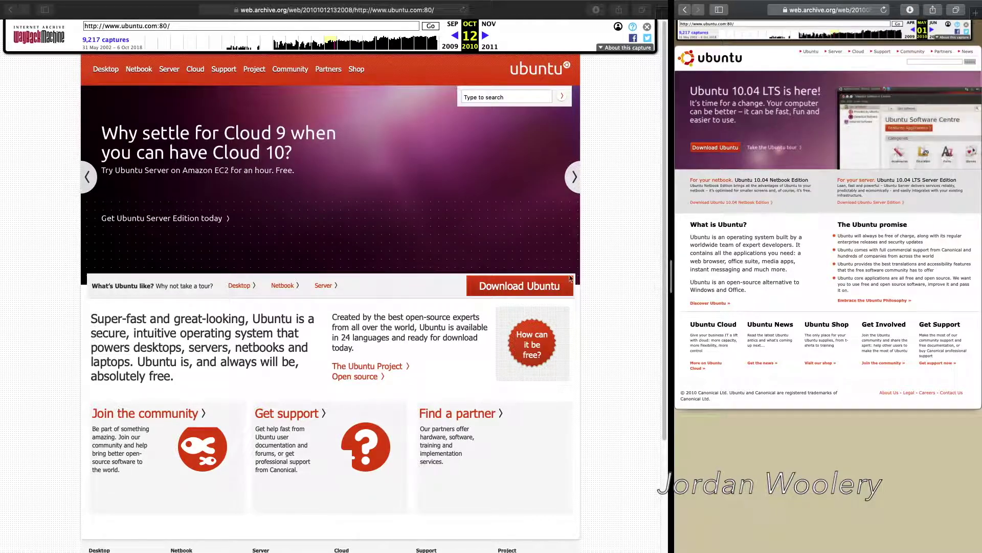
scroll(571, 278, down, 5)
scroll(529, 273, up, 5)
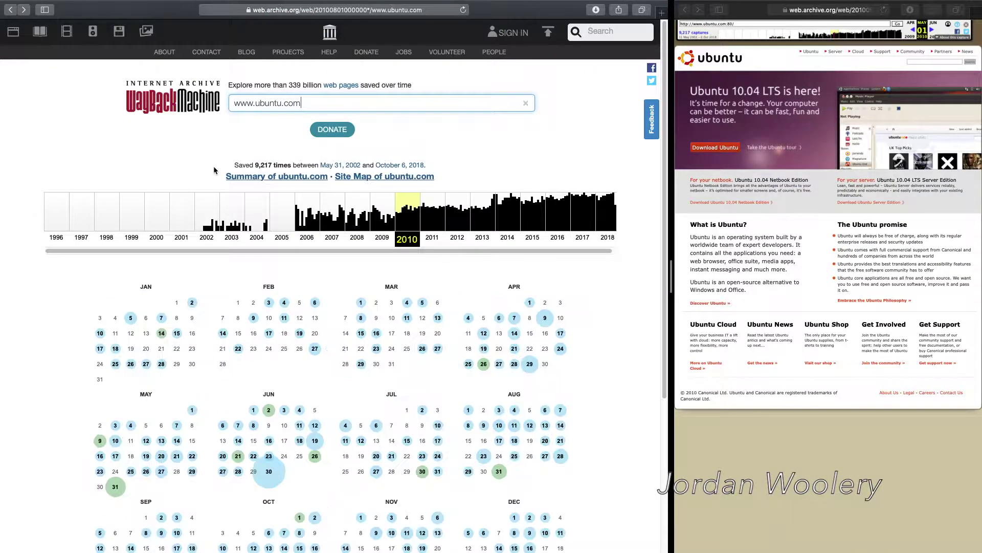
Step: Open the April 28 and October 10, 2010 ubuntu.com captures, then switch to VMware Fusion
mouse_move(500, 367)
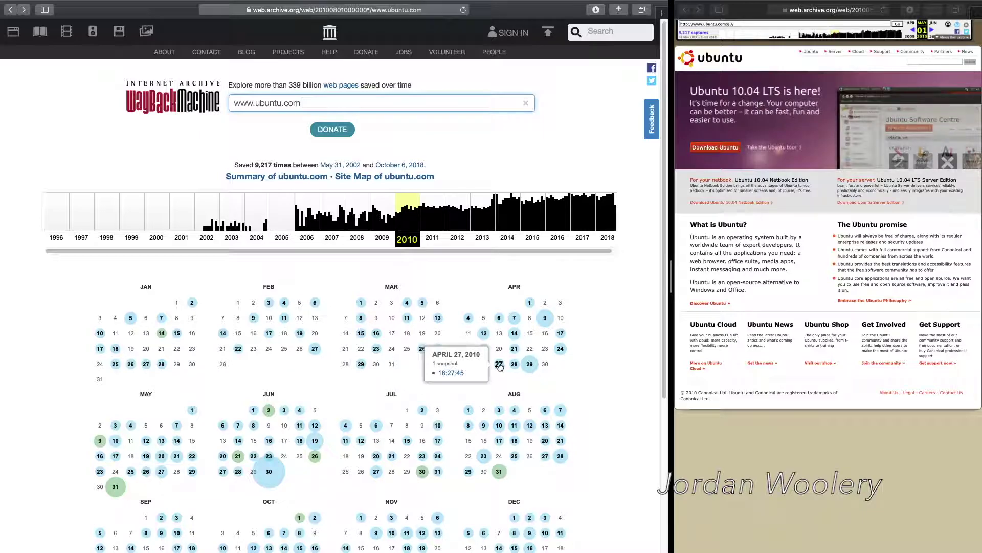
click(470, 372)
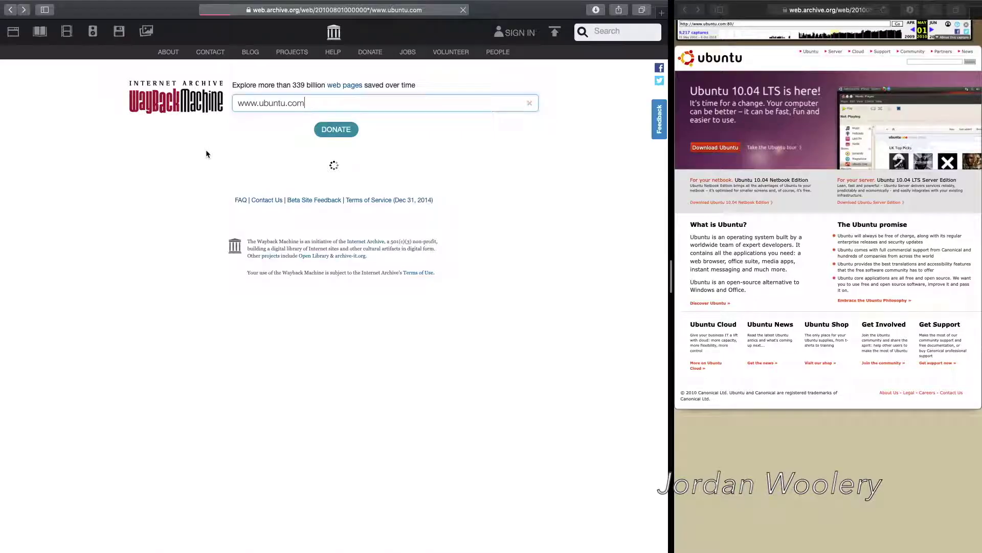
scroll(223, 152, down, 4)
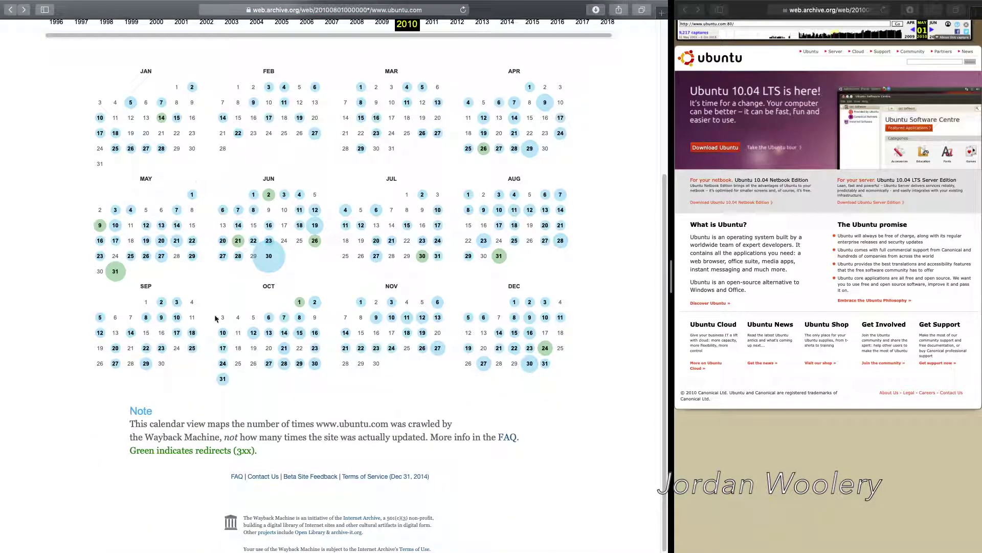
click(222, 333)
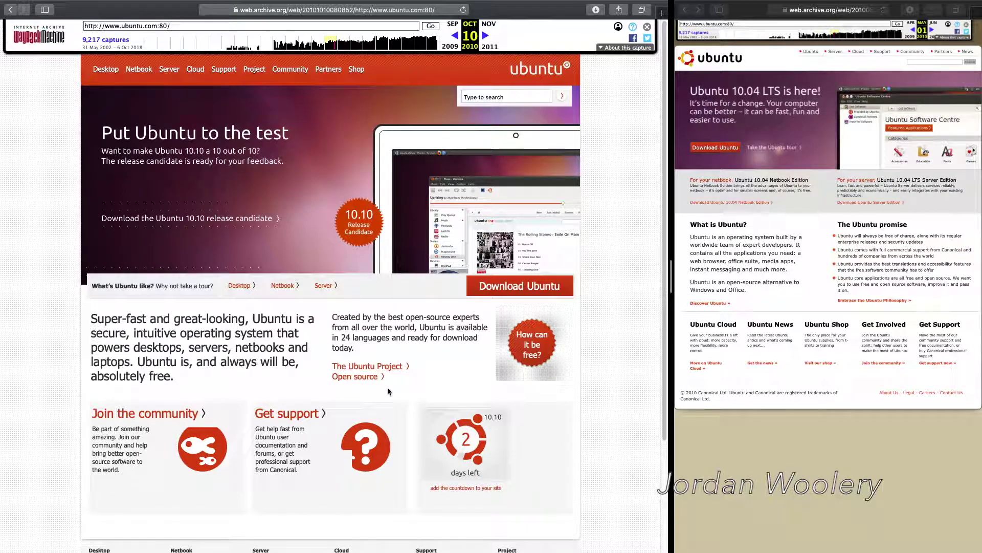
key(ctrl+Up)
key(ctrl+Up)
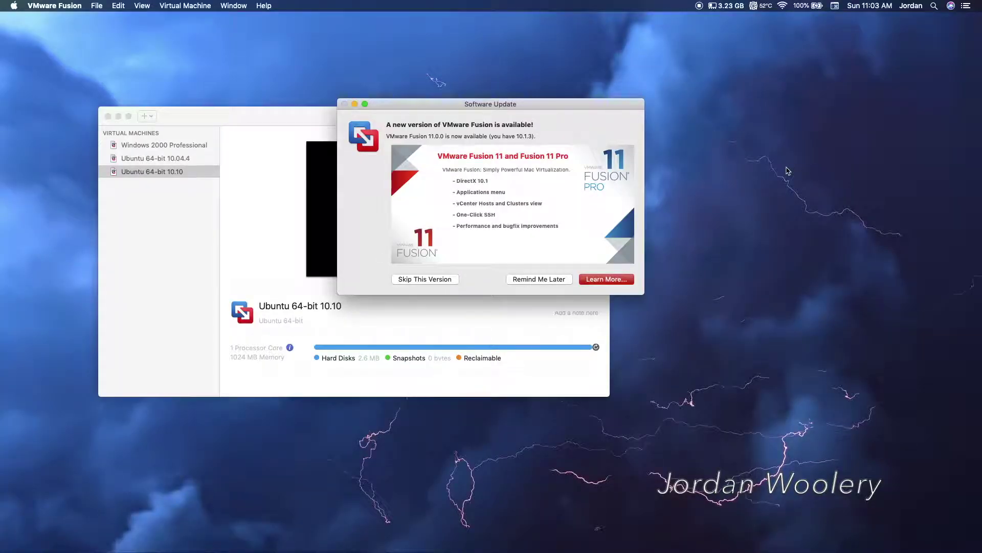
Step: Skip the VMware Fusion 11.0.0 update and start the Ubuntu 64-bit 10.10 virtual machine
click(426, 282)
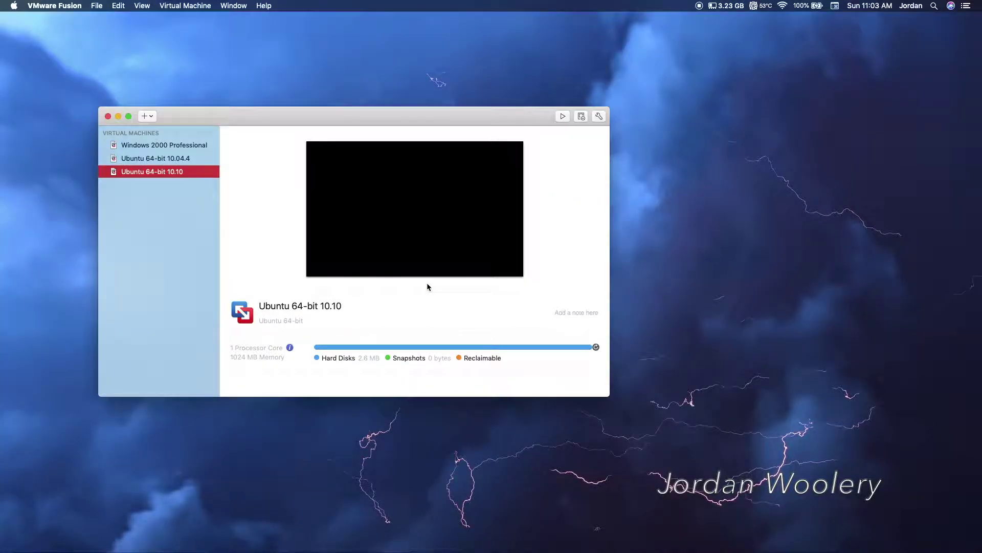
double_click(156, 172)
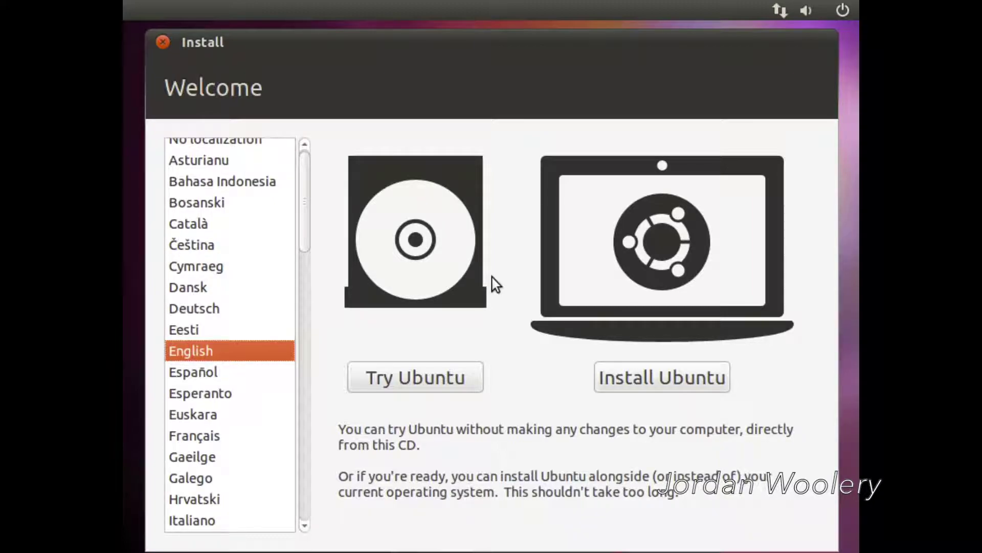
Step: Run Ubuntu live, set the screen to 1280 x 720 (16:9), and launch the installer
click(469, 381)
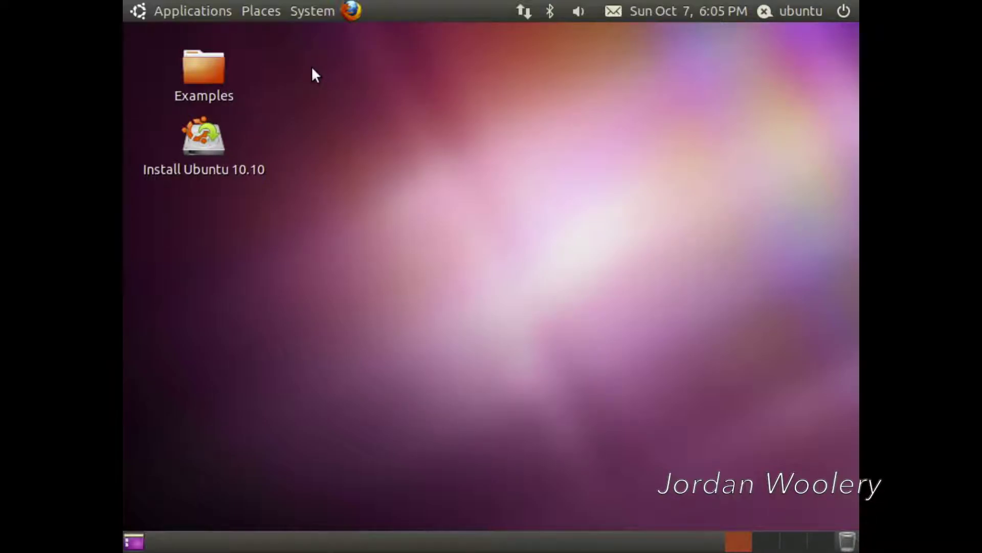
click(303, 11)
mouse_move(410, 36)
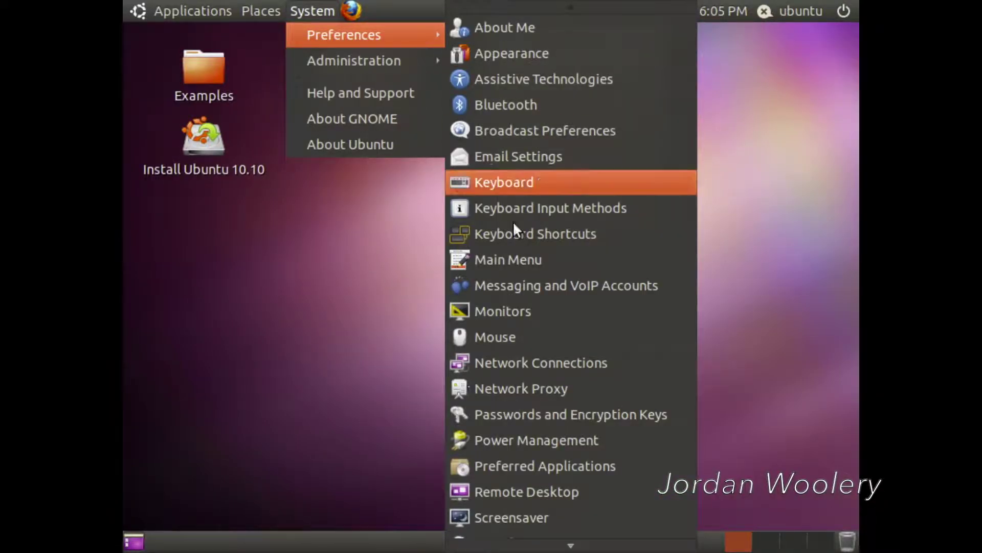
click(503, 311)
click(700, 186)
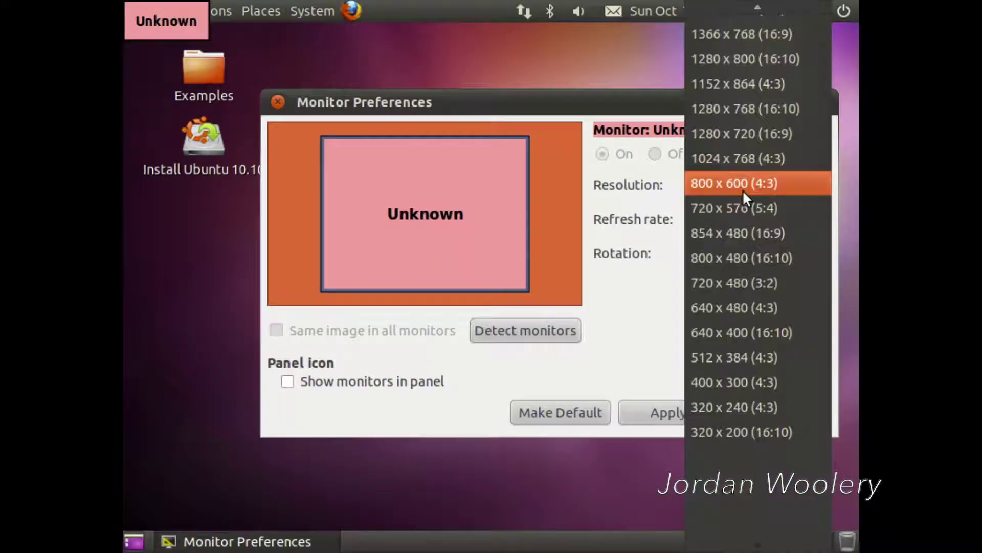
click(751, 132)
click(696, 409)
click(461, 260)
click(519, 342)
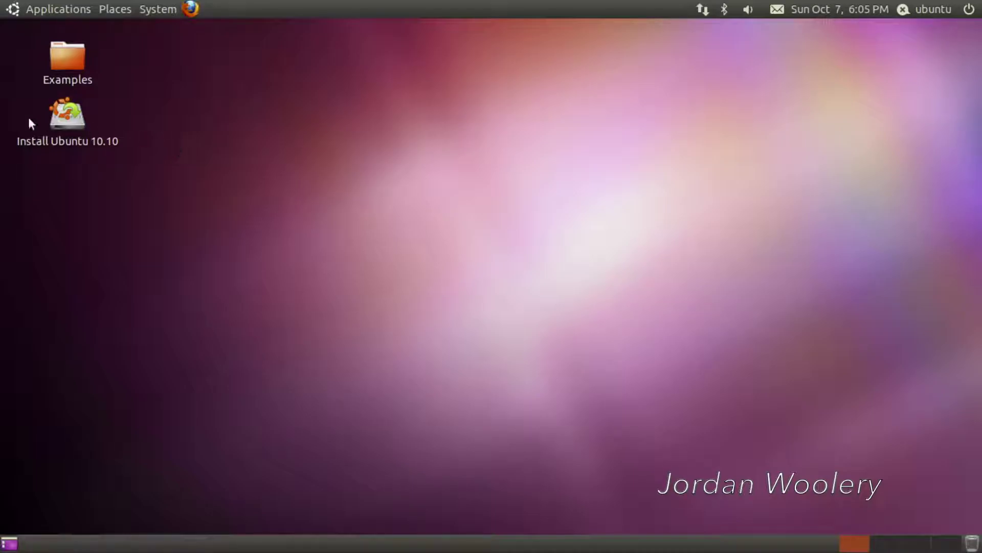
double_click(77, 119)
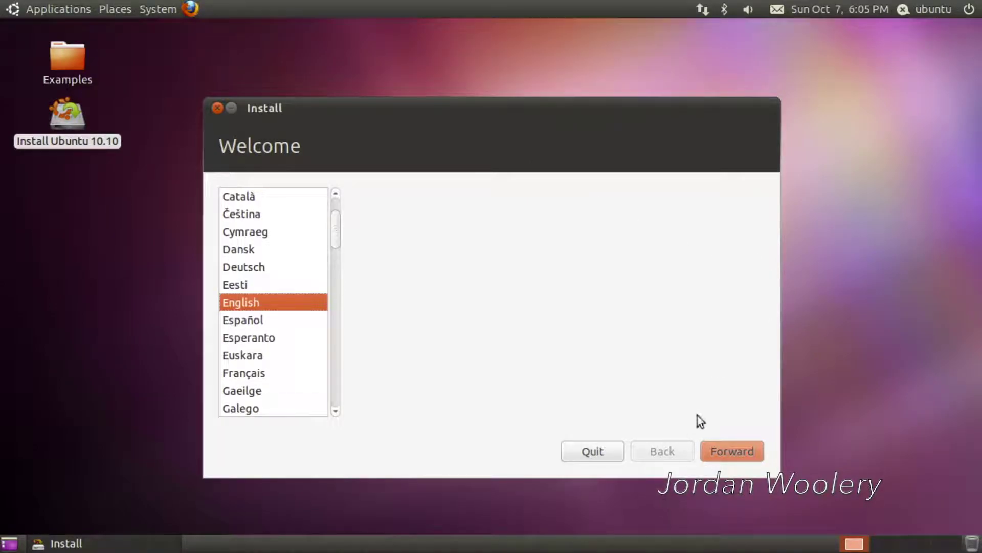
Step: Keep English, enable downloading updates and installing third-party software, and continue
click(711, 444)
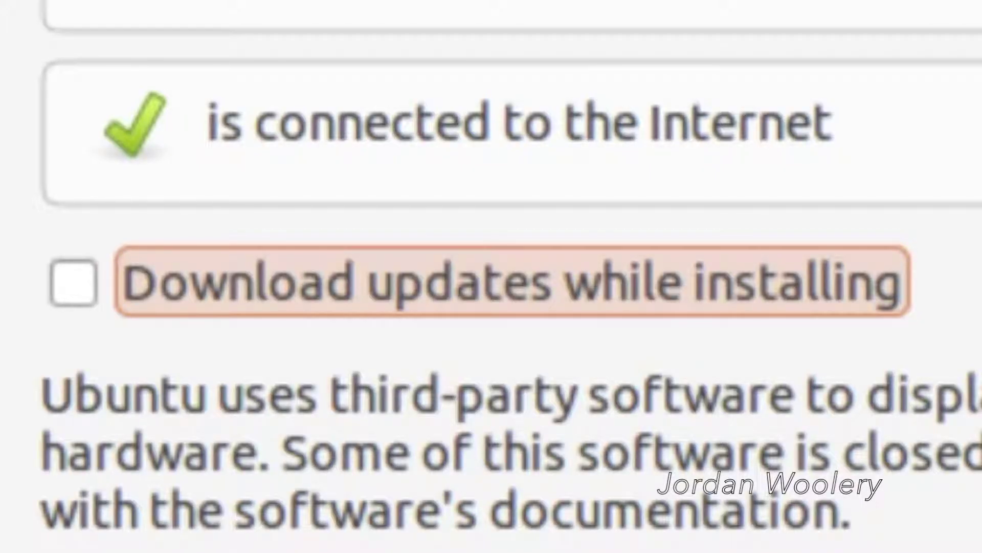
click(76, 282)
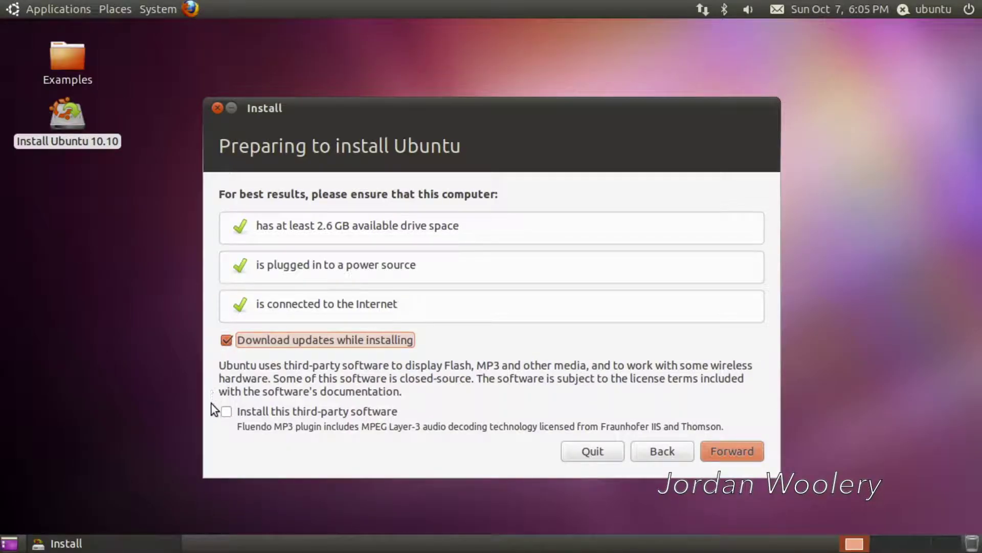
click(226, 412)
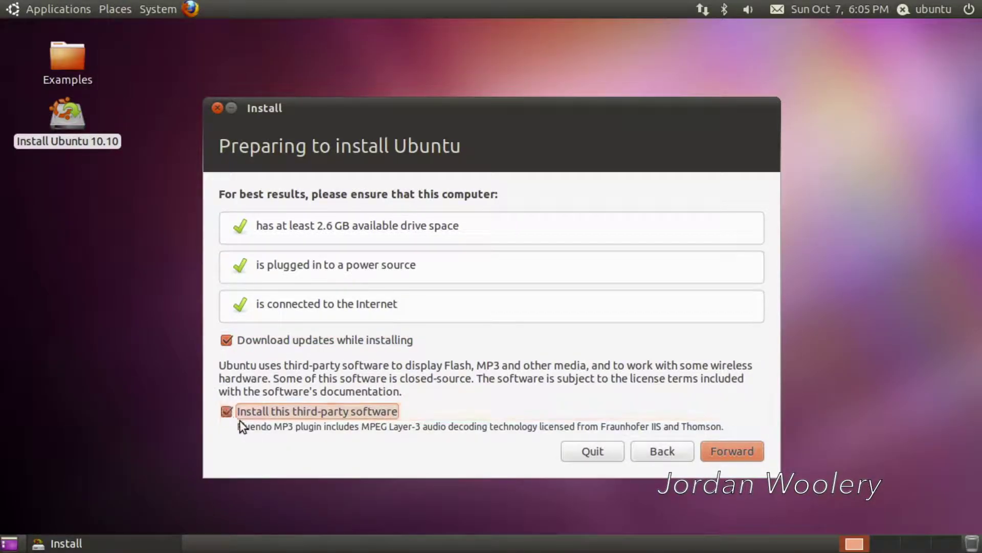
click(735, 452)
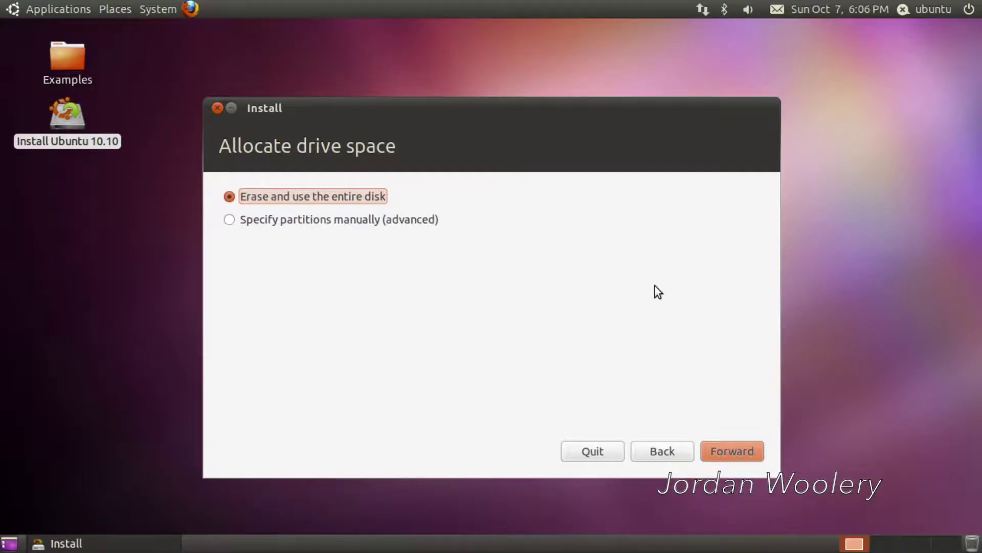
Step: Erase and use the entire 21.5 GB disk for Ubuntu and start the installation
click(717, 453)
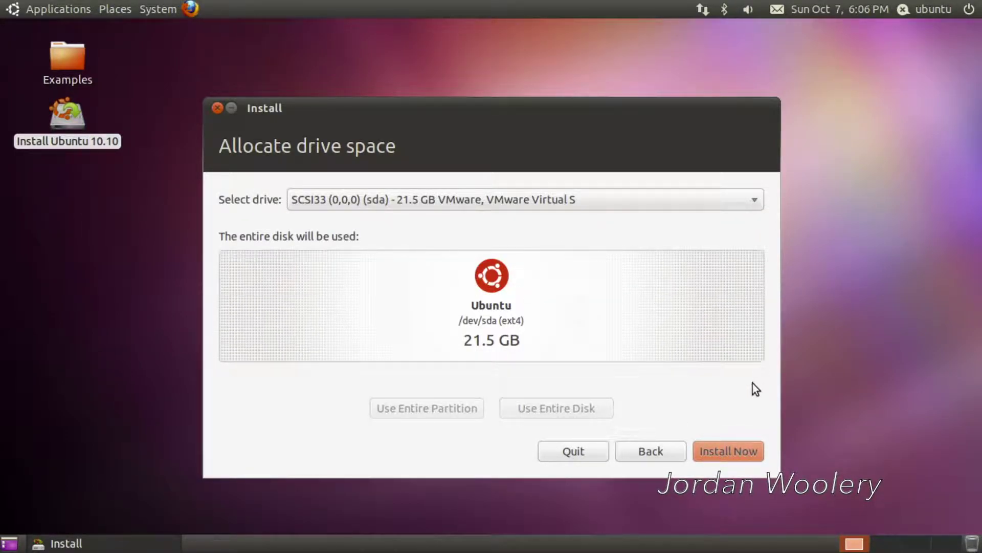
click(725, 449)
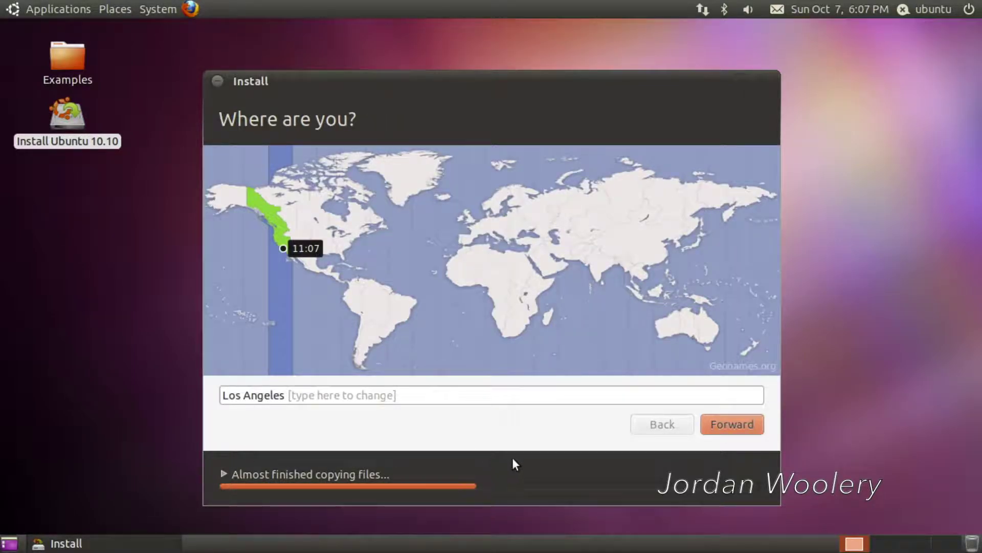
Step: Accept Los Angeles as the location and the default USA keyboard layout
click(717, 426)
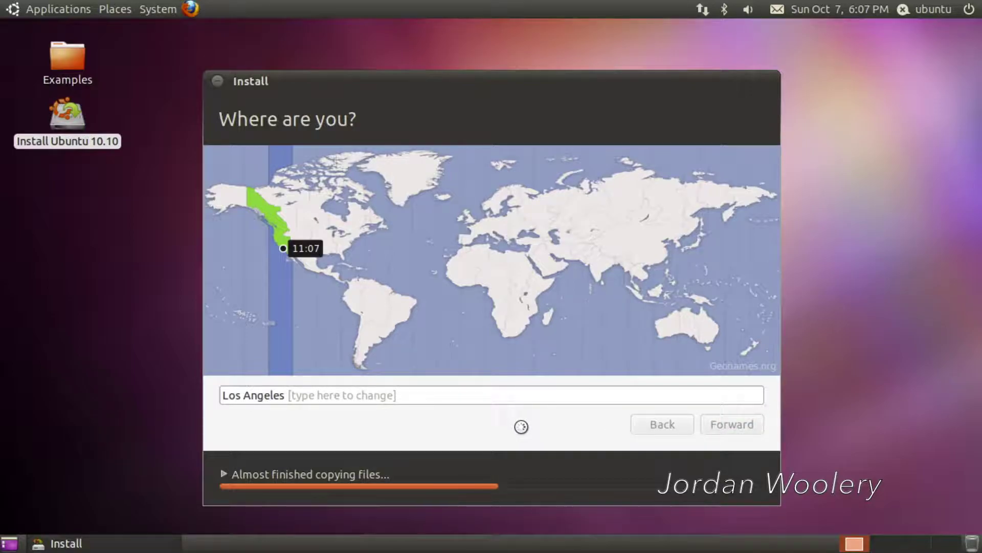
click(697, 424)
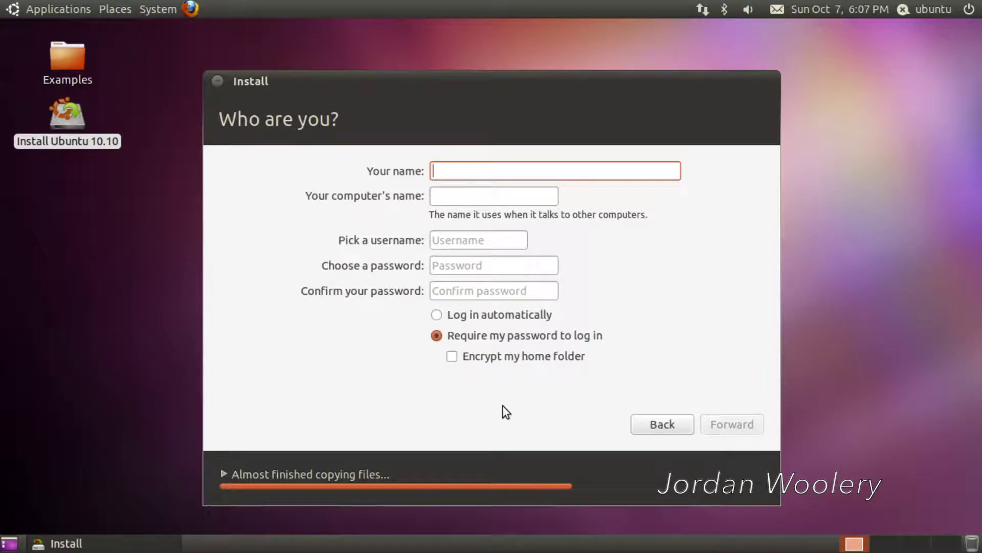
Step: Enter the user's full name and edit the end of the computer name
text(Jordan Woolery)
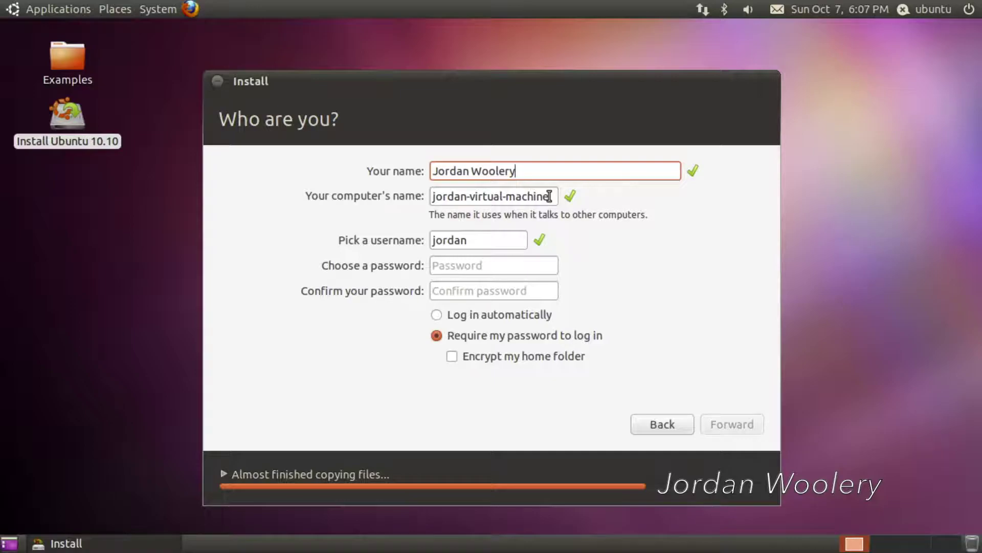
drag(549, 196, 474, 196)
text(m)
Step: Set and confirm the account password, continue installing, and advance the slideshow
click(484, 266)
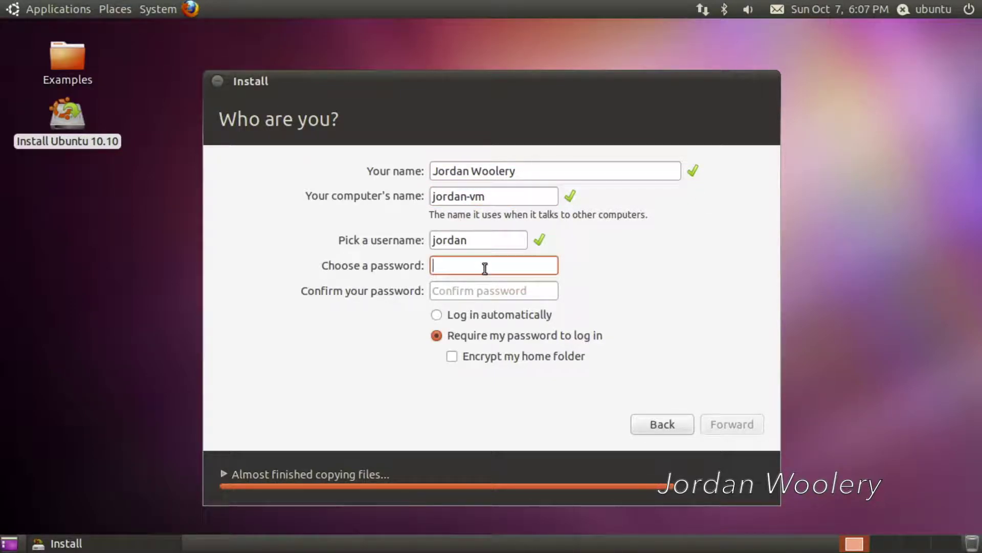
text(•••••••••••)
key(Tab)
text(•••••••)
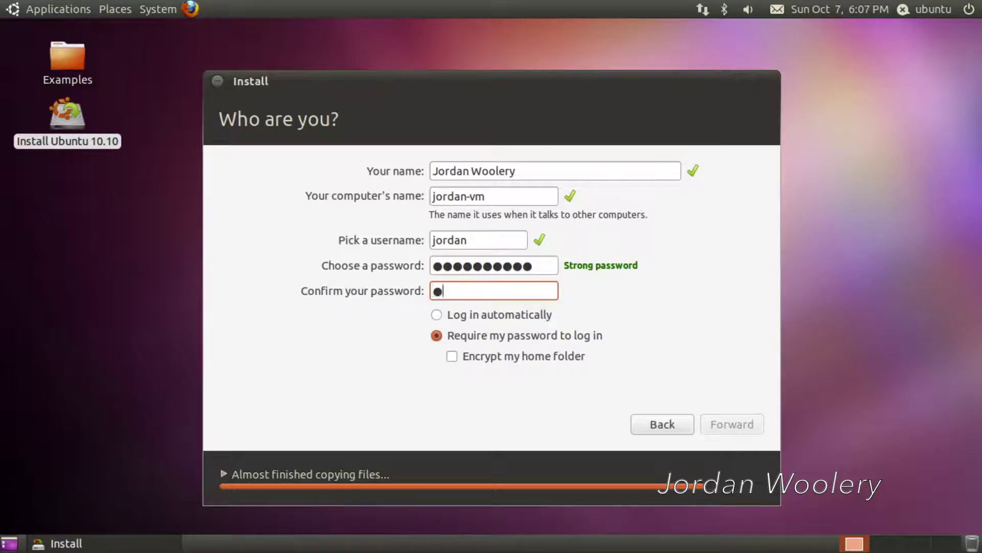
text(••••)
click(737, 430)
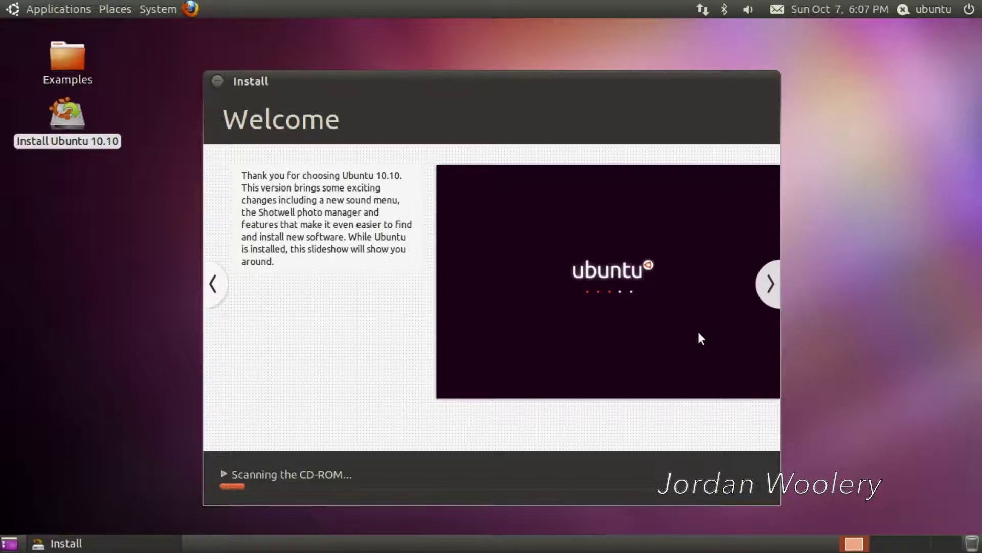
click(768, 285)
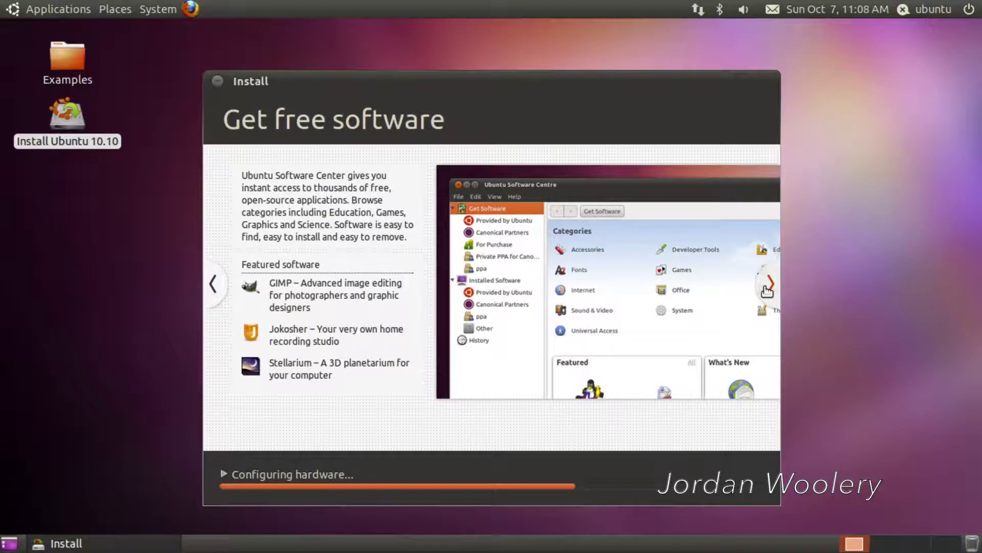
Step: Advance the installer slideshow past the photos slide while installation runs
click(767, 290)
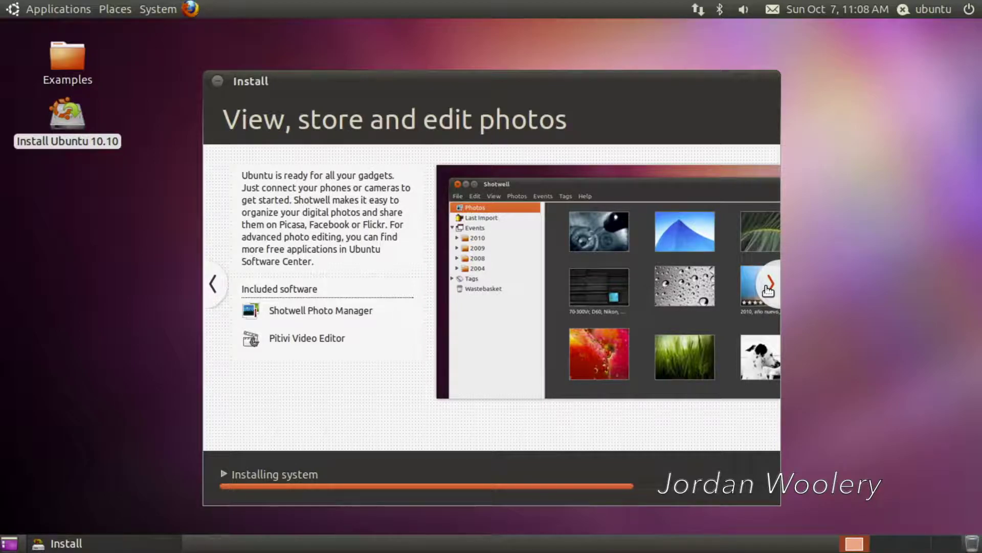
click(769, 285)
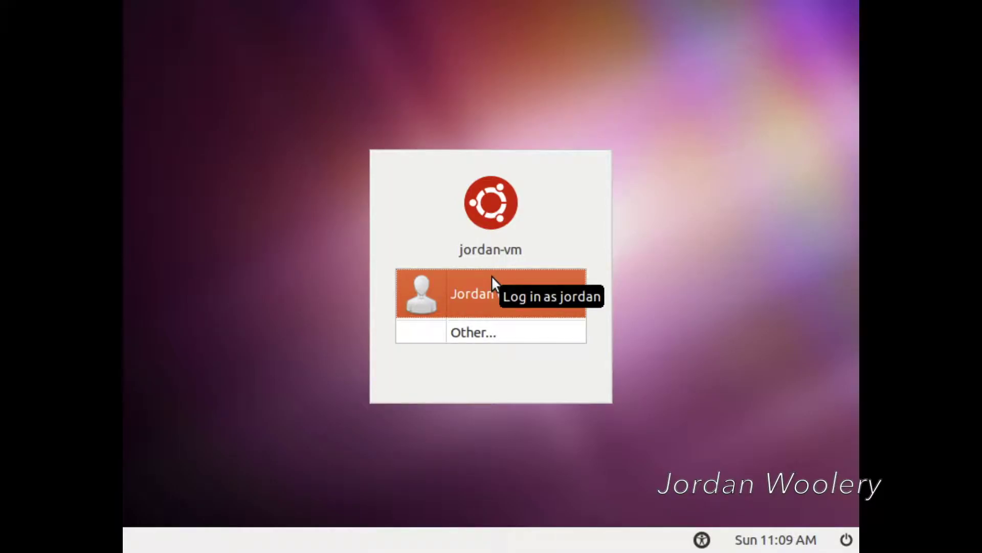
Step: Select the new user, keep the Ubuntu Desktop Edition session, and log in with the password
click(488, 300)
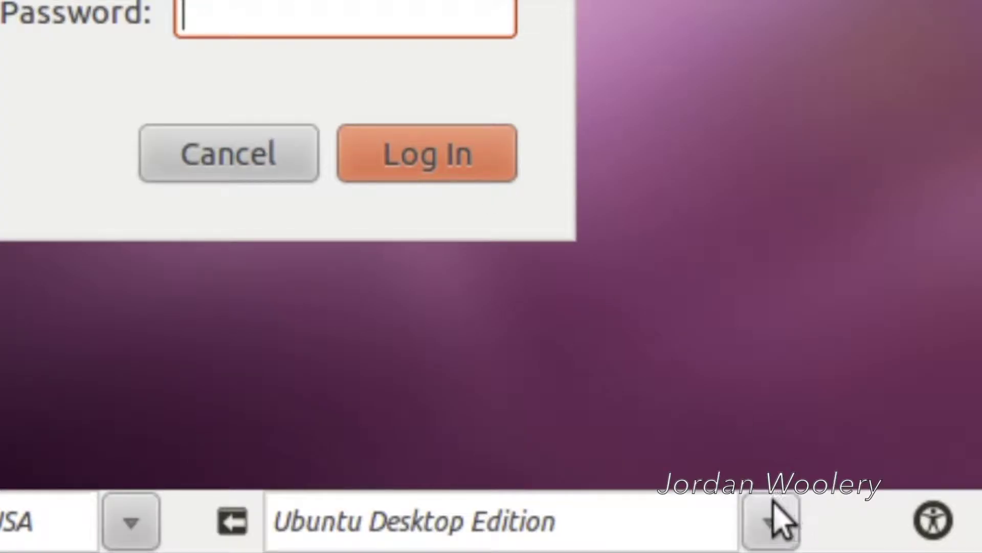
click(773, 520)
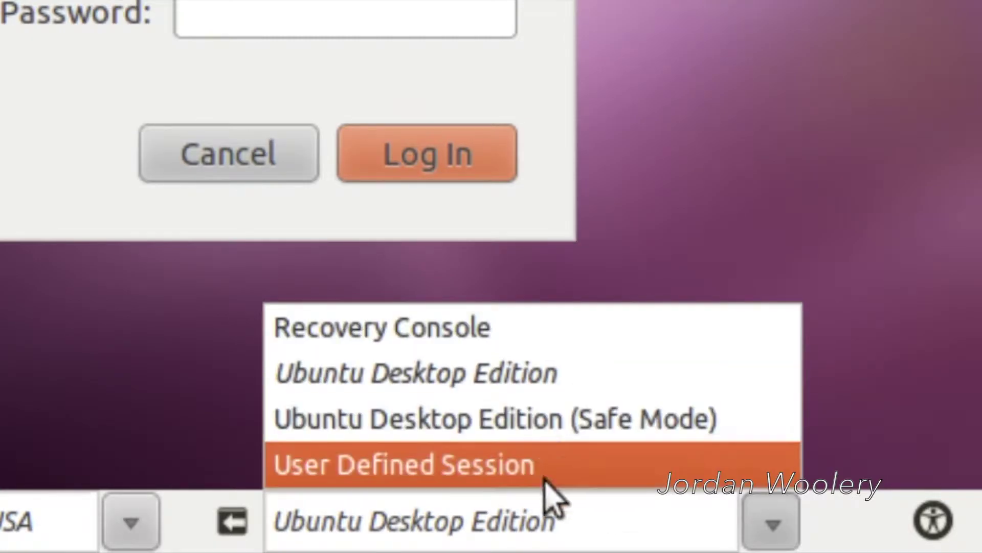
click(427, 12)
click(771, 522)
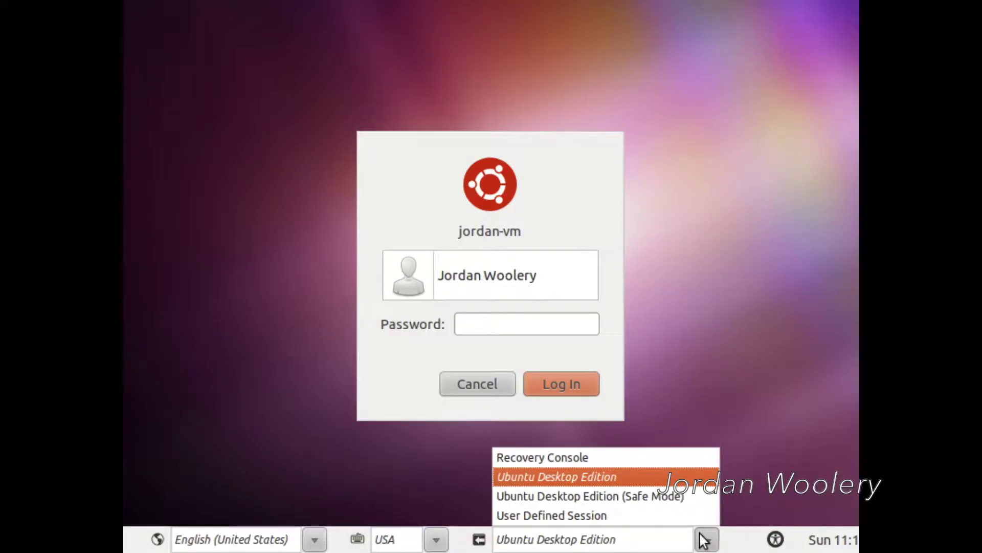
click(694, 351)
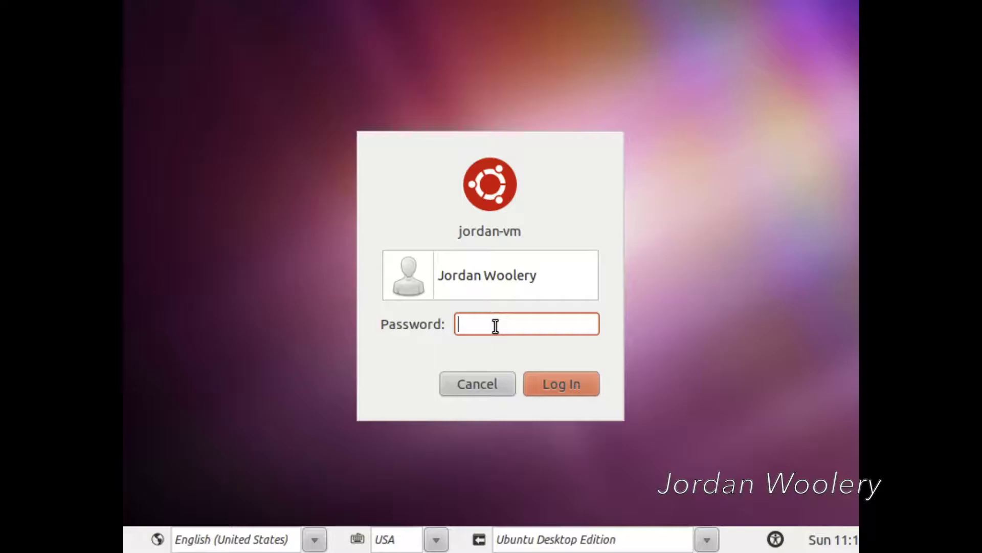
text(••••••••••)
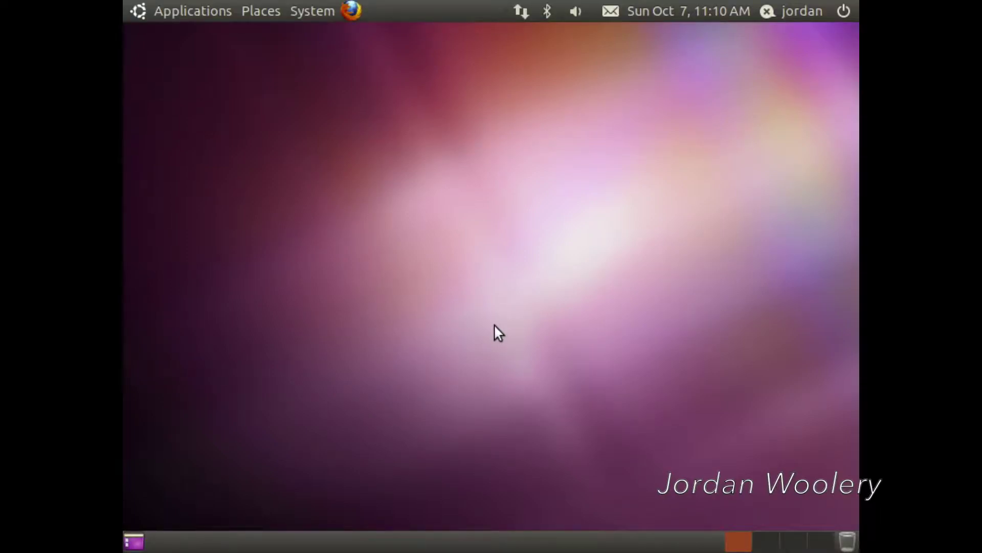
Step: Change the installed desktop's screen resolution to 1280 x 720 (16:9) and keep it
click(312, 11)
mouse_move(356, 36)
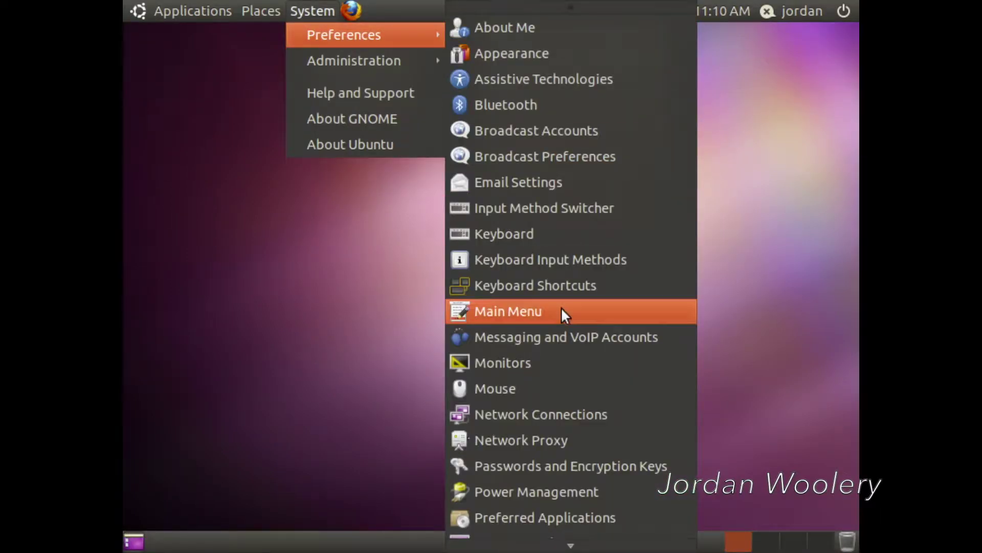
click(557, 362)
click(765, 186)
click(757, 81)
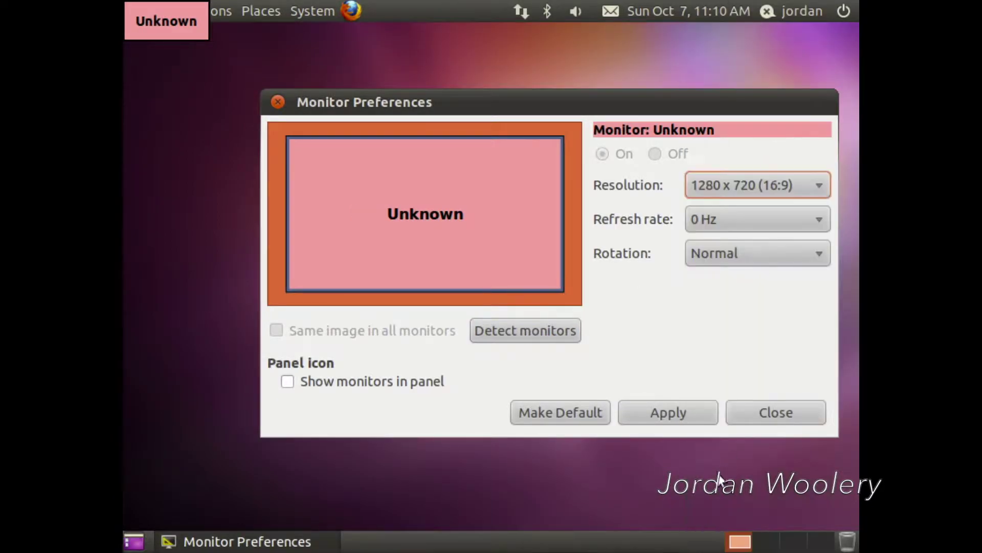
click(668, 413)
click(500, 247)
click(575, 346)
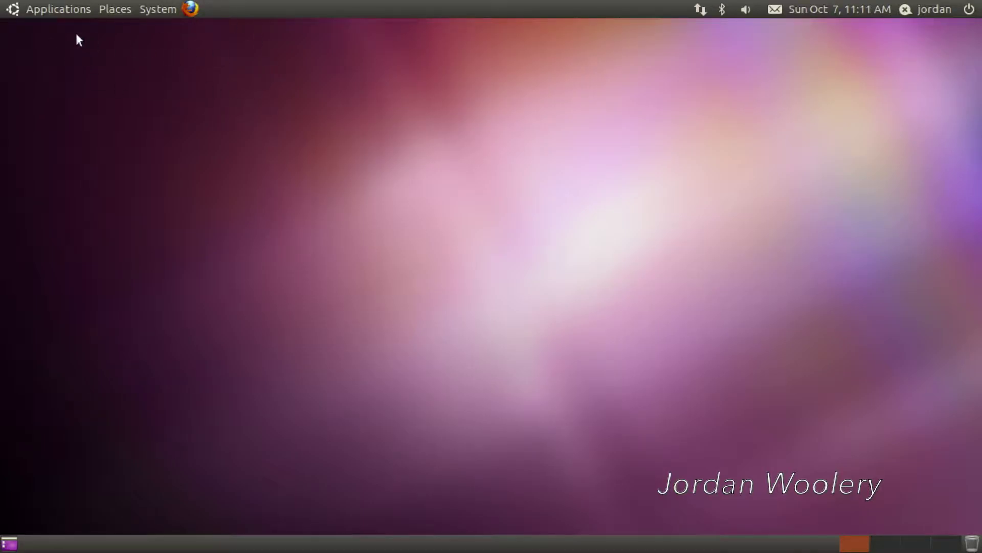
click(189, 9)
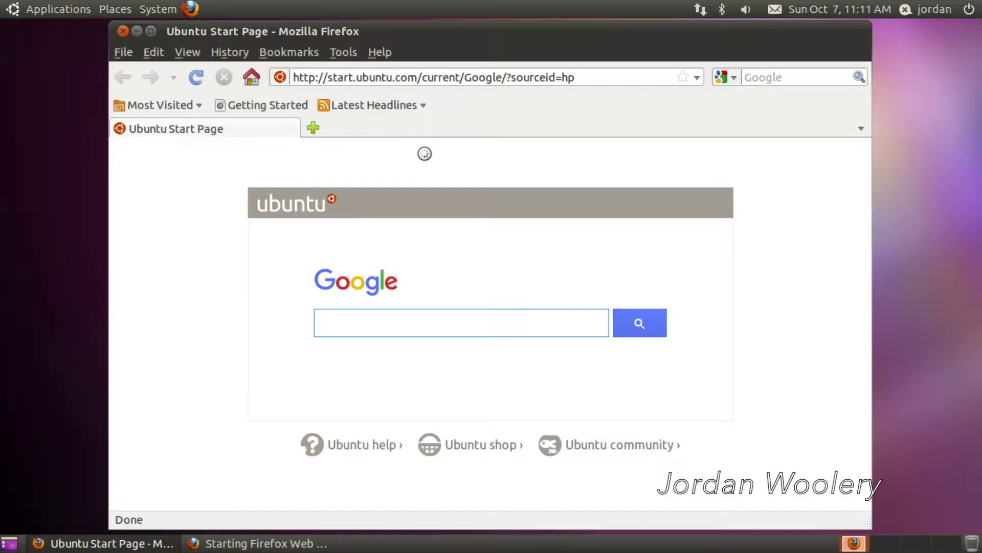
click(382, 58)
click(495, 224)
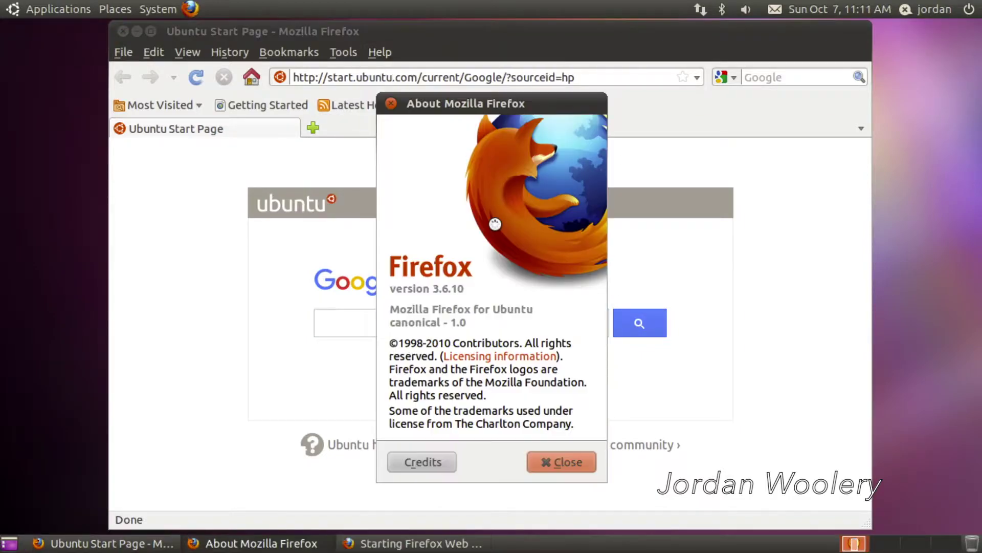
click(557, 459)
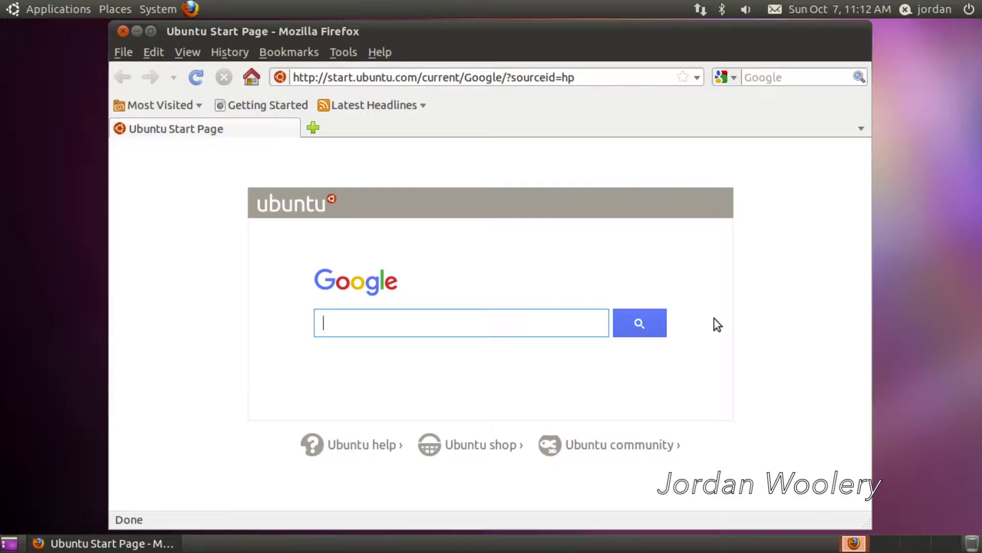
drag(434, 56, 448, 56)
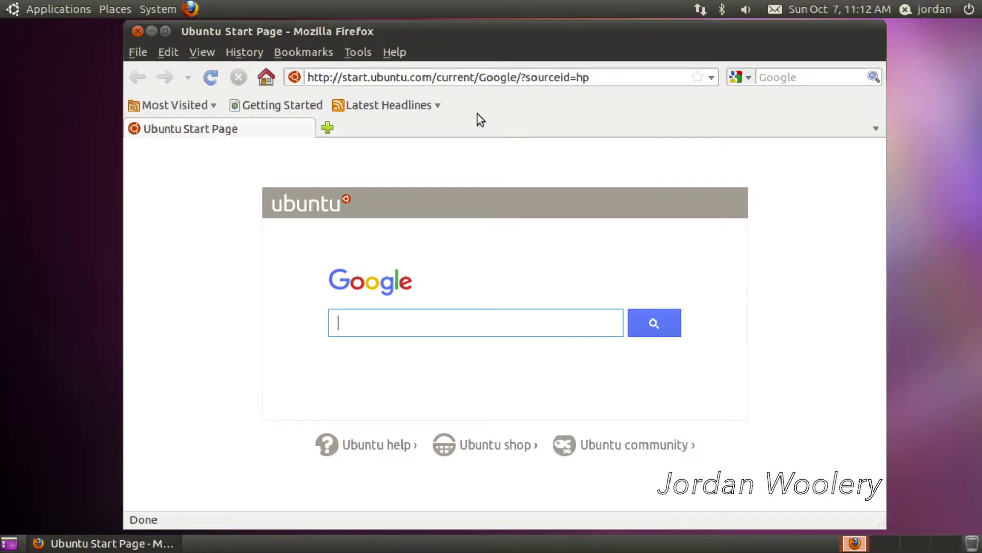
click(138, 32)
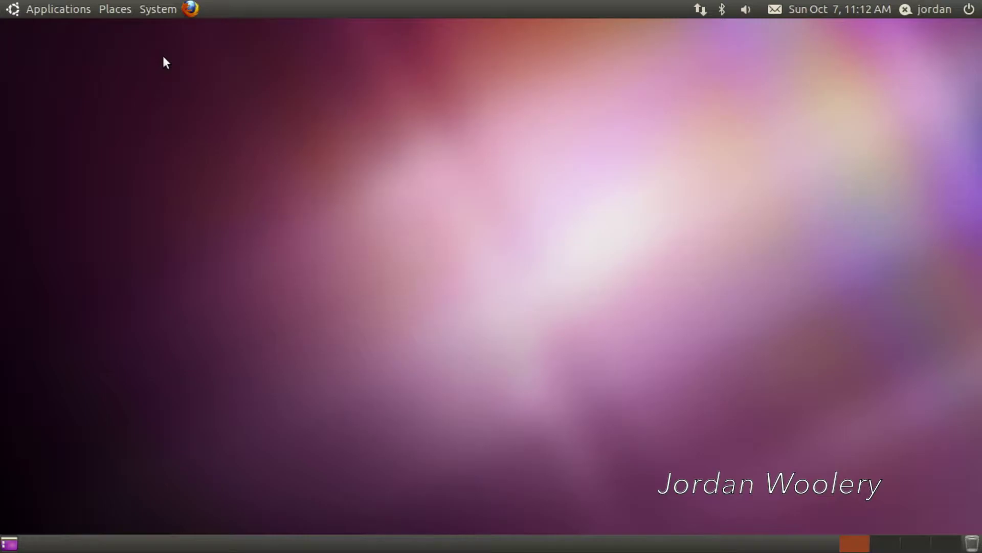
Step: Launch Ubuntu Software Center from the Applications menu and move its window up and left
click(63, 10)
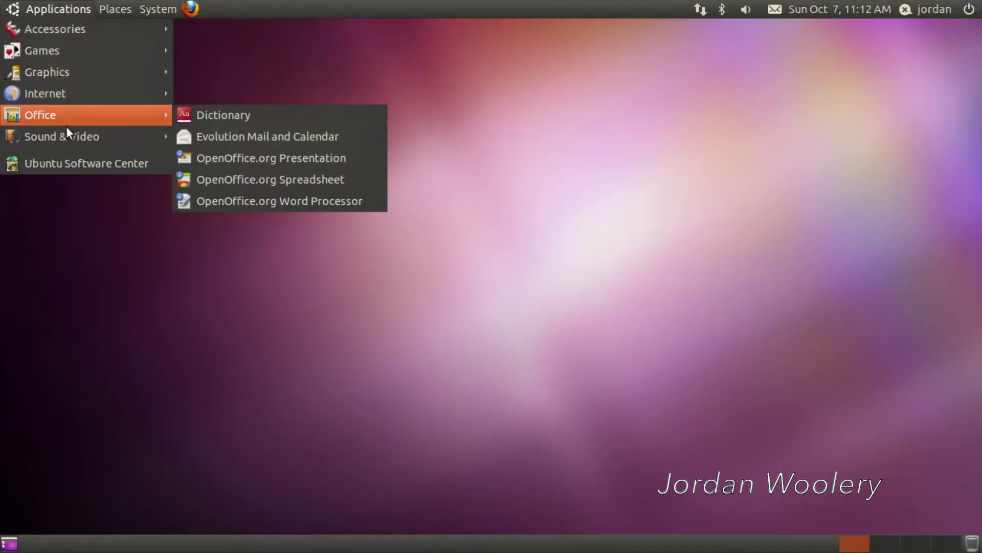
click(69, 165)
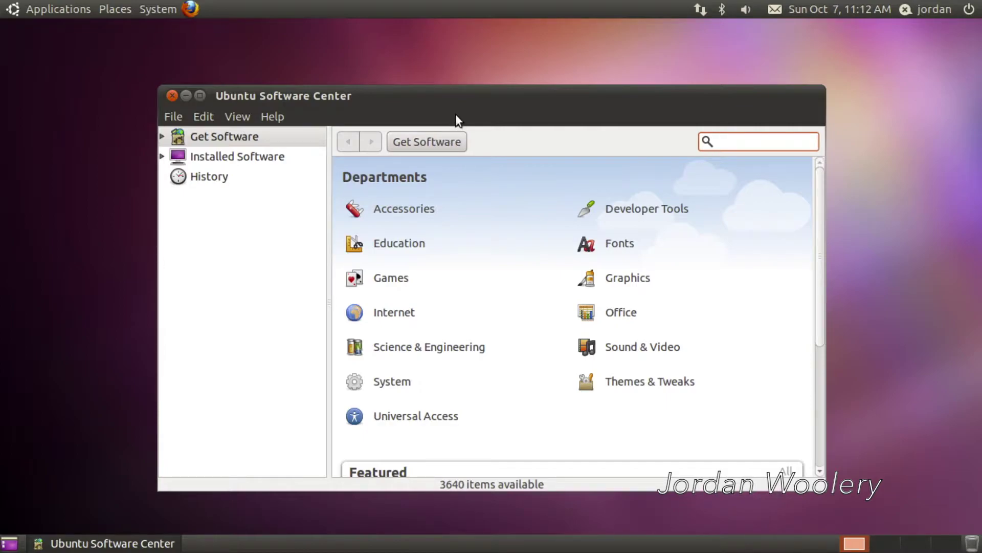
drag(453, 103, 437, 76)
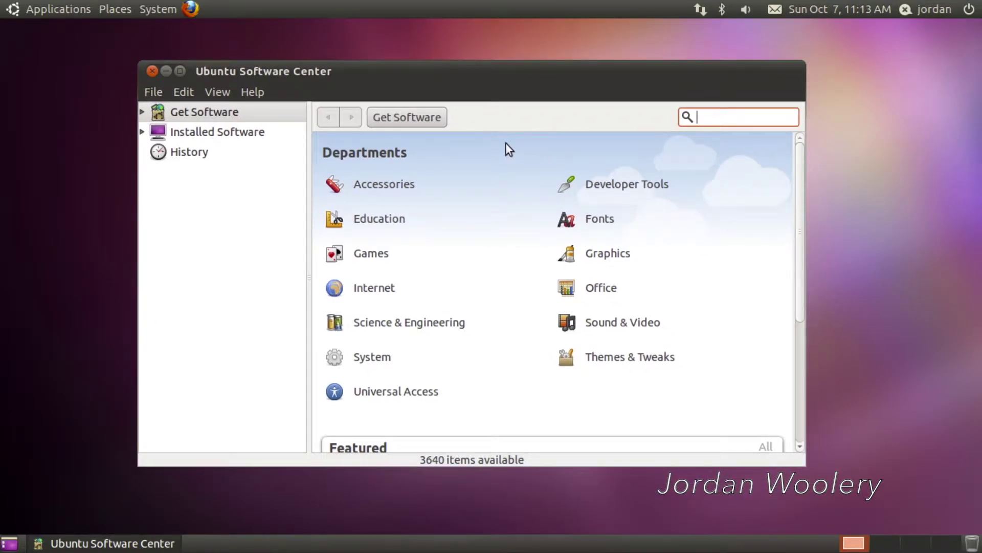
Step: Open the featured Moovida Media Center page and request enabling its universe source
scroll(508, 141, down, 5)
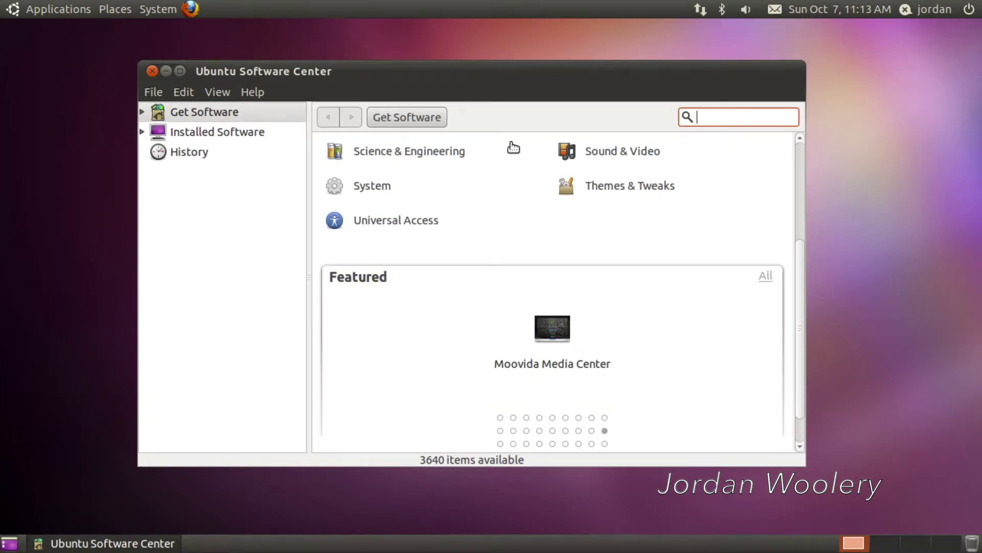
scroll(513, 148, down, 1)
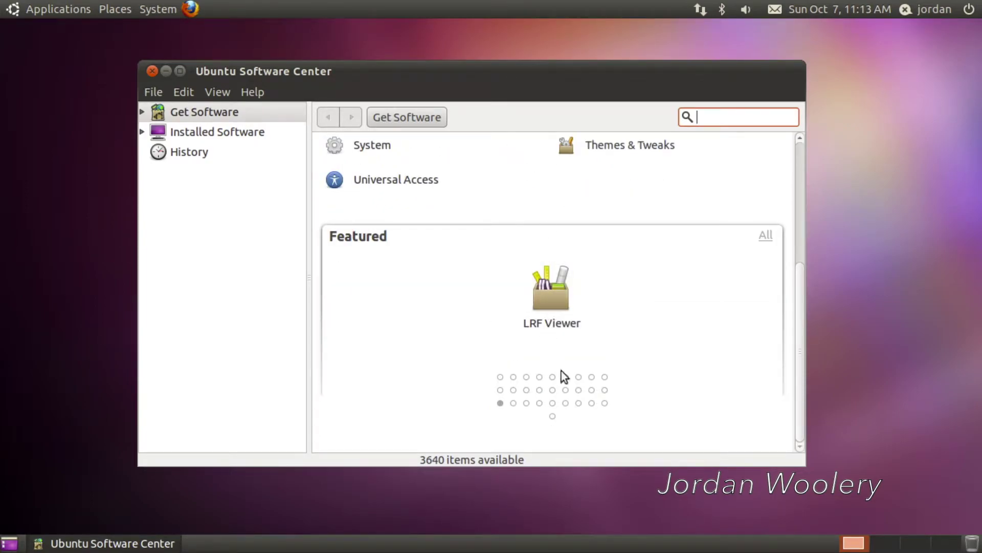
click(604, 391)
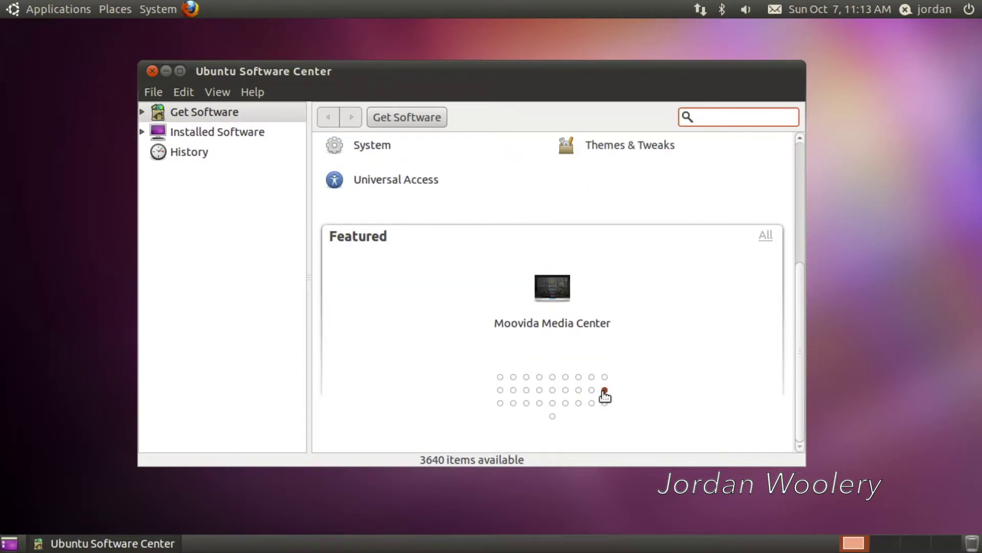
click(546, 302)
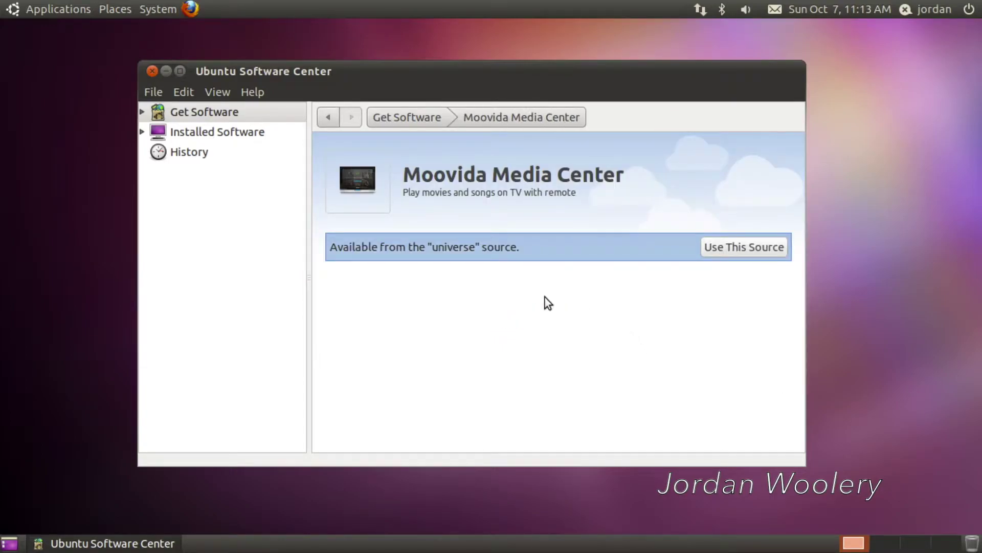
click(720, 251)
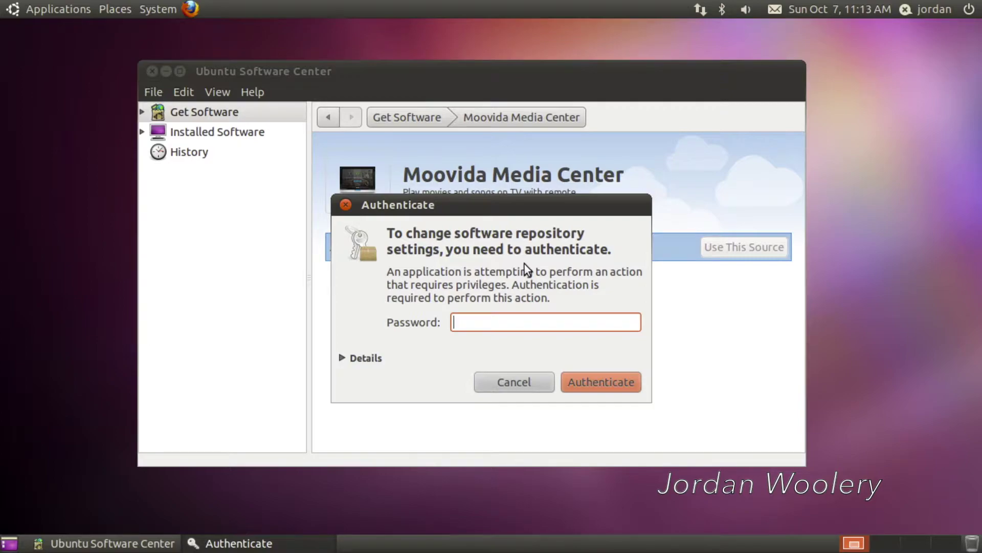
Step: Authorize the universe source change with the account password, dismiss the download failure, and return to Get Software
text(•••••••••••)
key(Return)
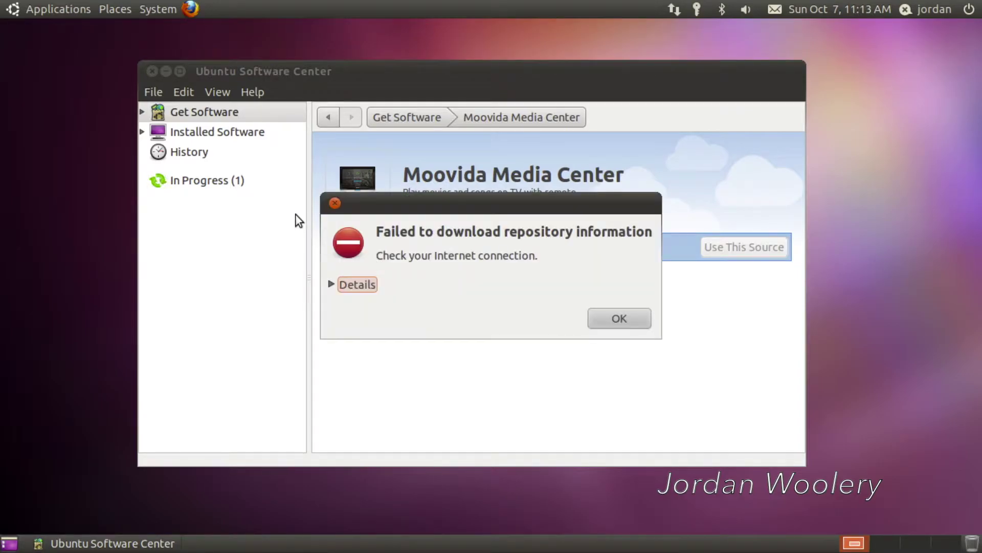
click(340, 289)
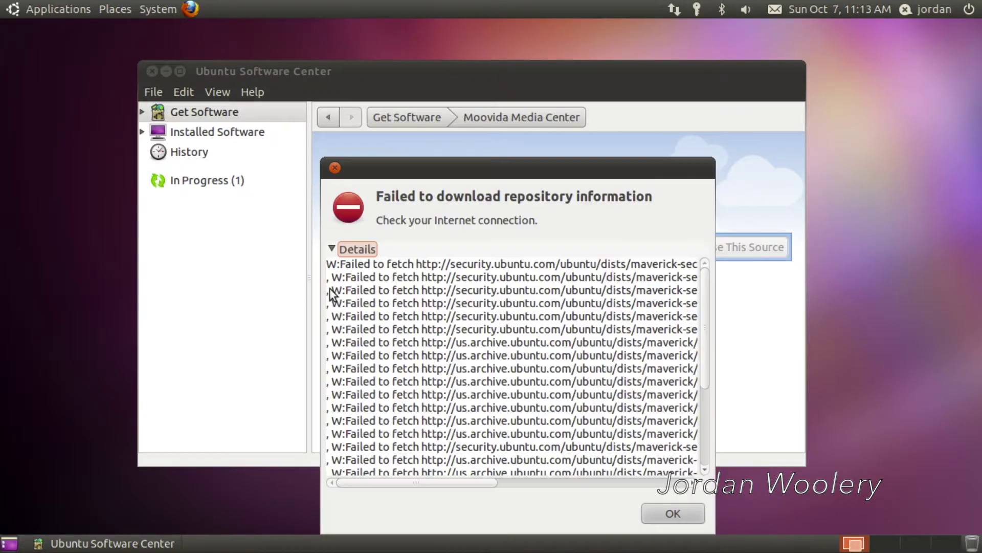
drag(457, 481, 541, 468)
scroll(507, 344, down, 1)
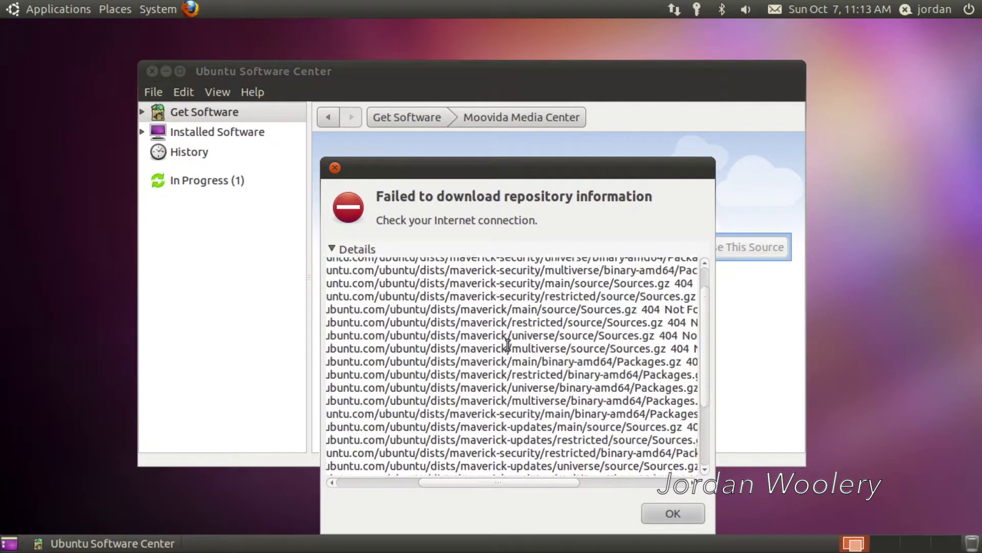
scroll(508, 343, down, 3)
click(672, 513)
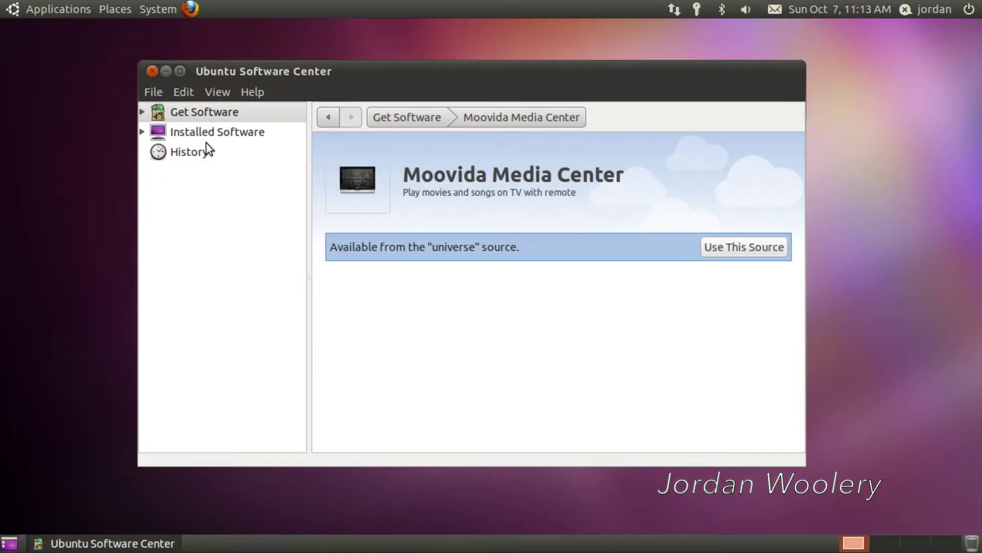
click(387, 124)
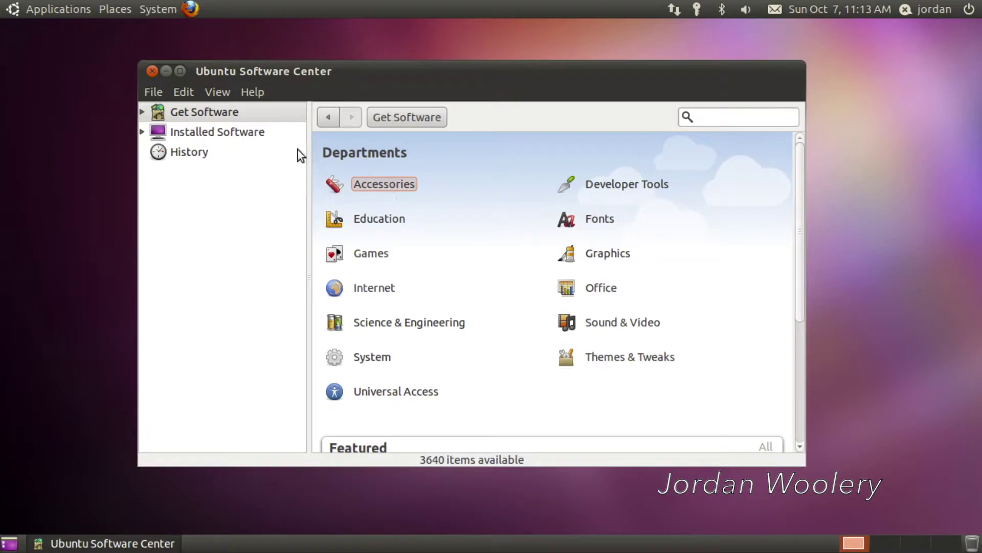
Step: Browse Internet > Web Browsers and open the Chromium Web Browser page
click(152, 70)
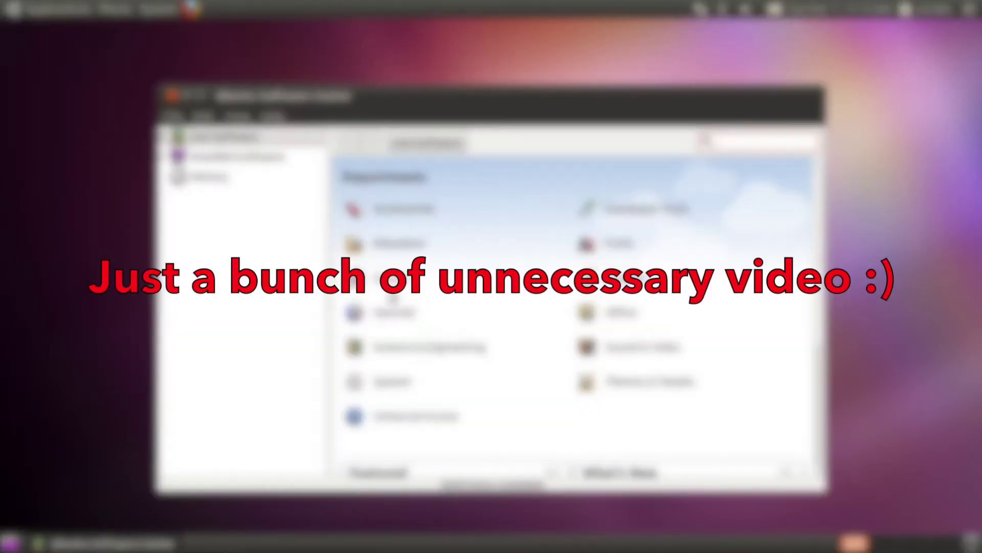
click(394, 299)
click(487, 313)
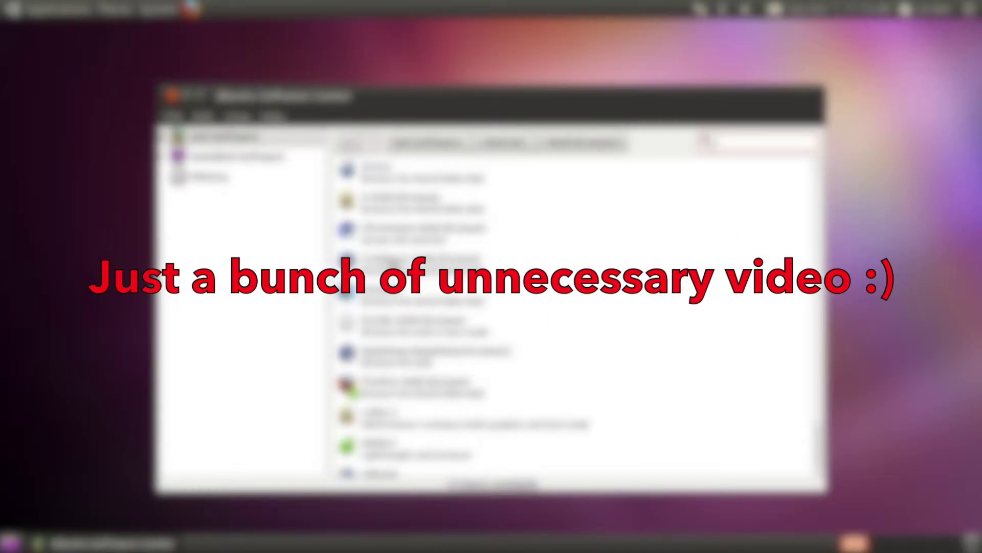
scroll(423, 279, down, 2)
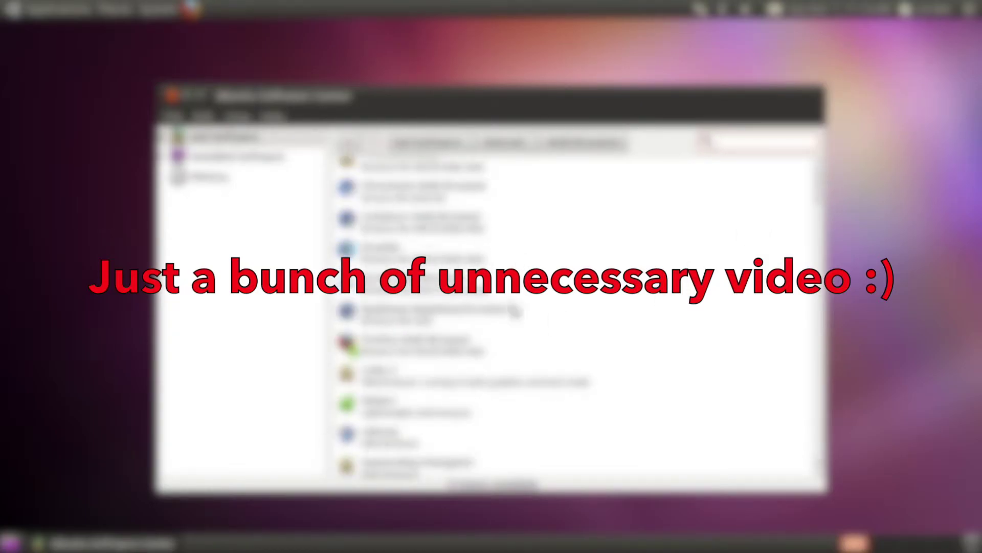
click(511, 246)
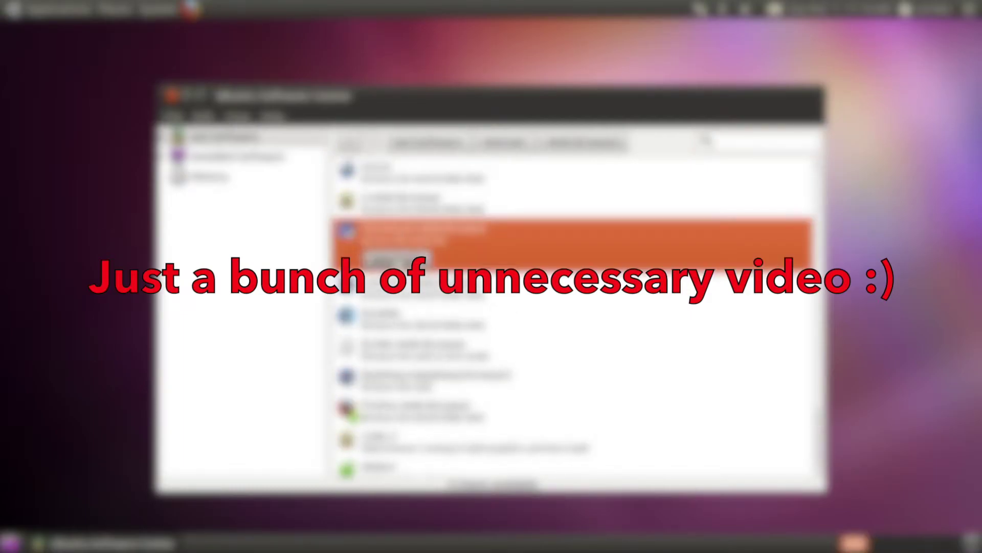
Step: Try enabling Chromium's universe source with the account password, dismiss the error, and close Software Center
click(576, 330)
text(password)
click(609, 384)
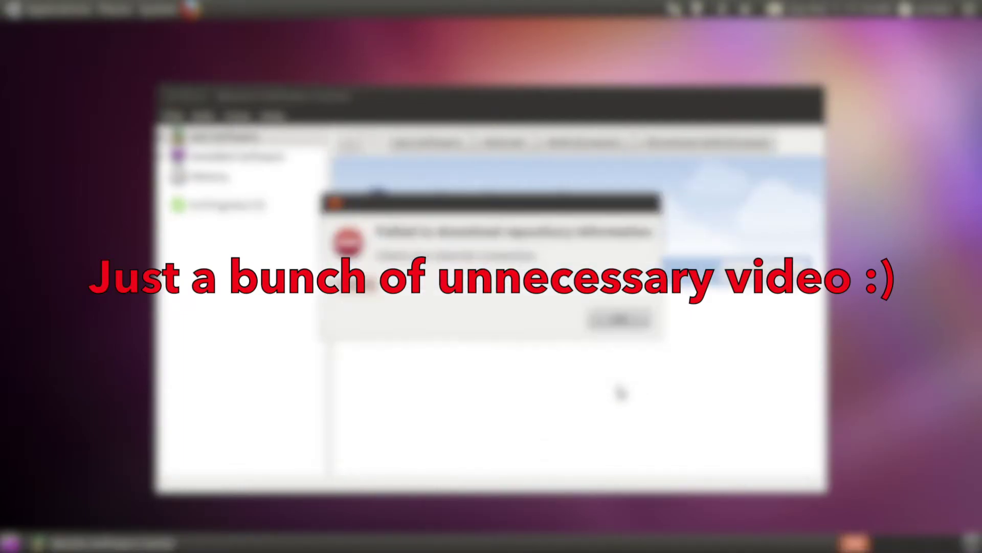
click(622, 318)
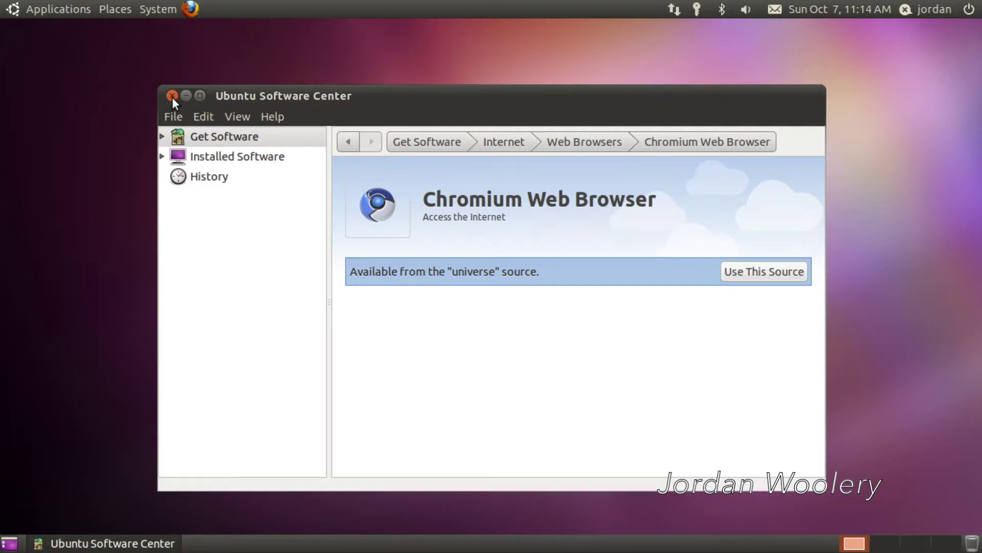
click(172, 96)
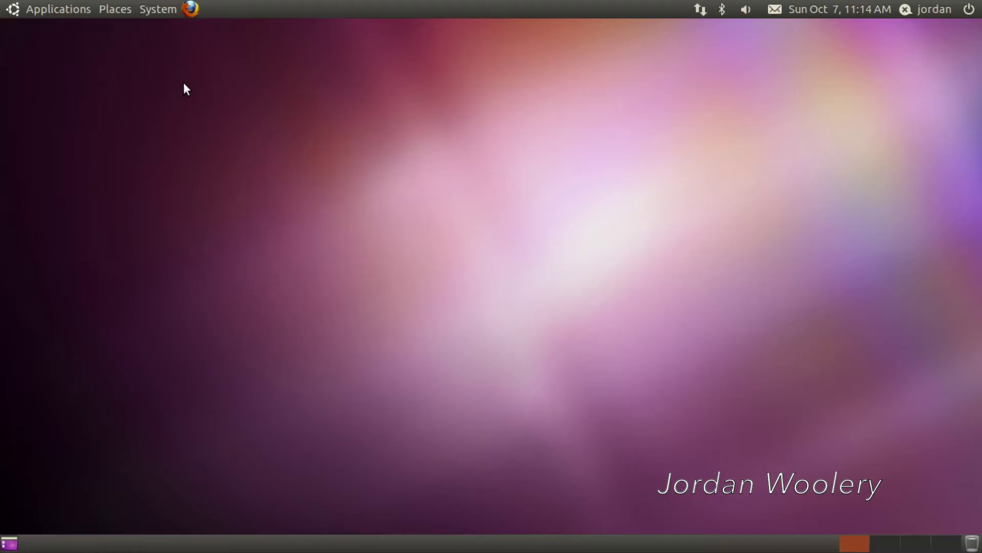
Step: Launch Shotwell Photo Manager from Graphics, dismiss its welcome message, and move the window right
click(58, 8)
mouse_move(70, 65)
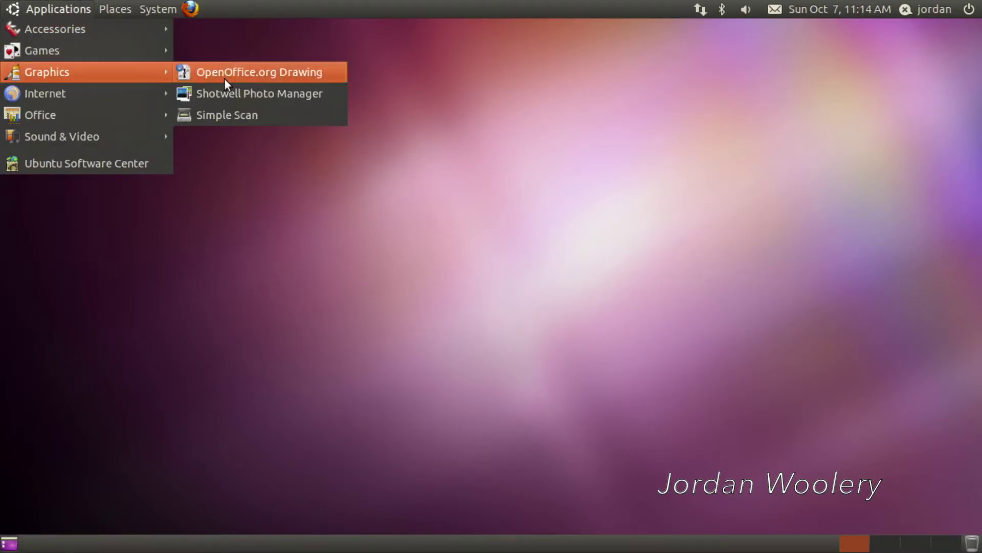
click(241, 99)
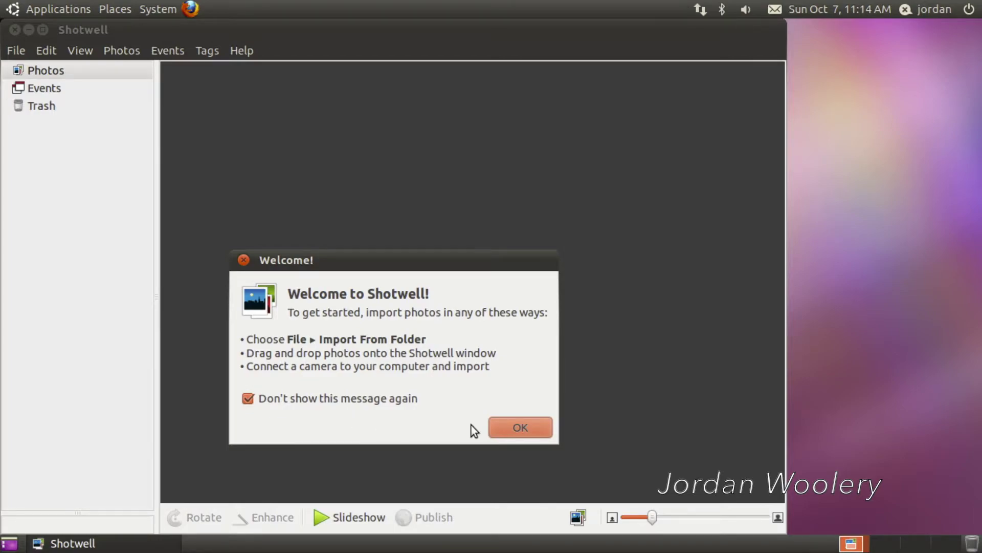
click(517, 430)
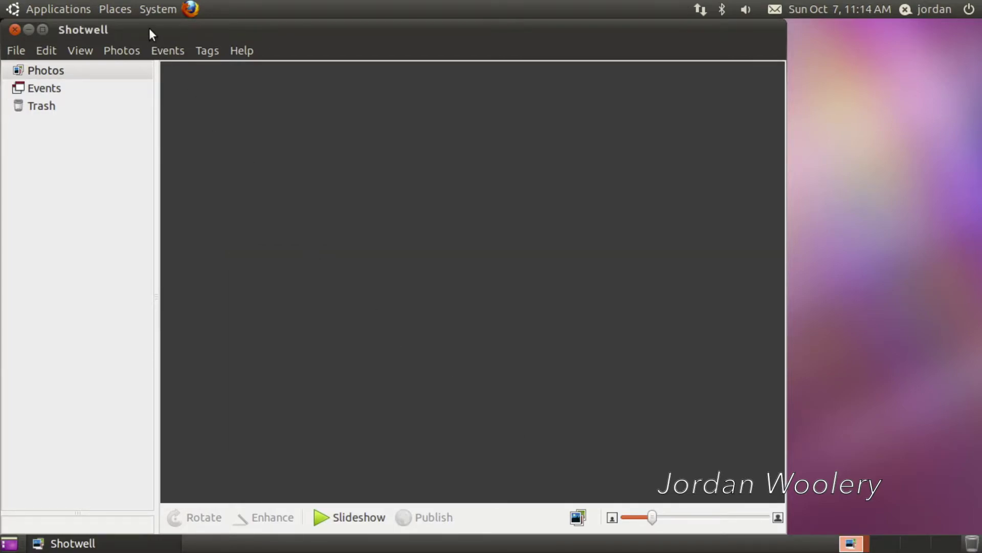
drag(149, 28, 280, 31)
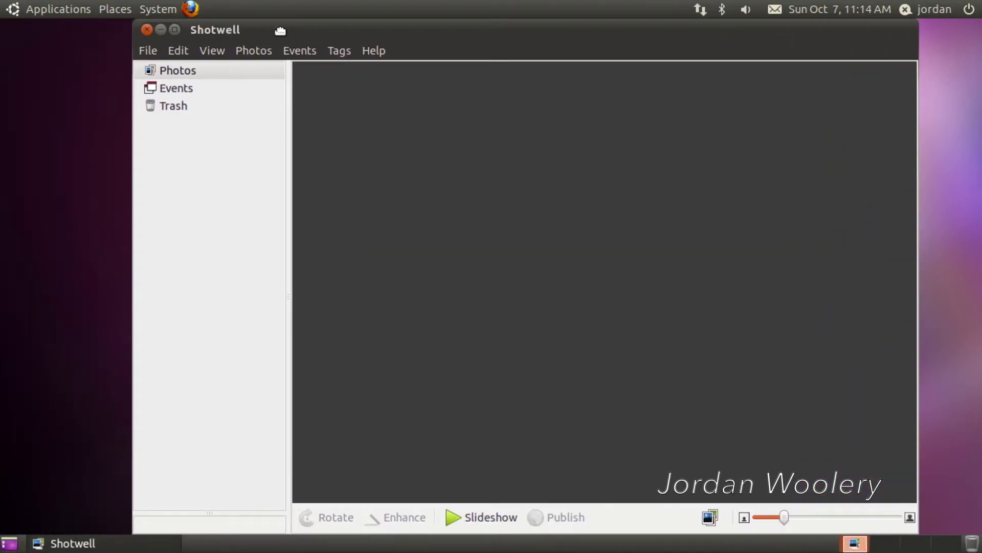
Step: View Shotwell's About information showing version 0.7.2, then close it
click(376, 50)
click(423, 164)
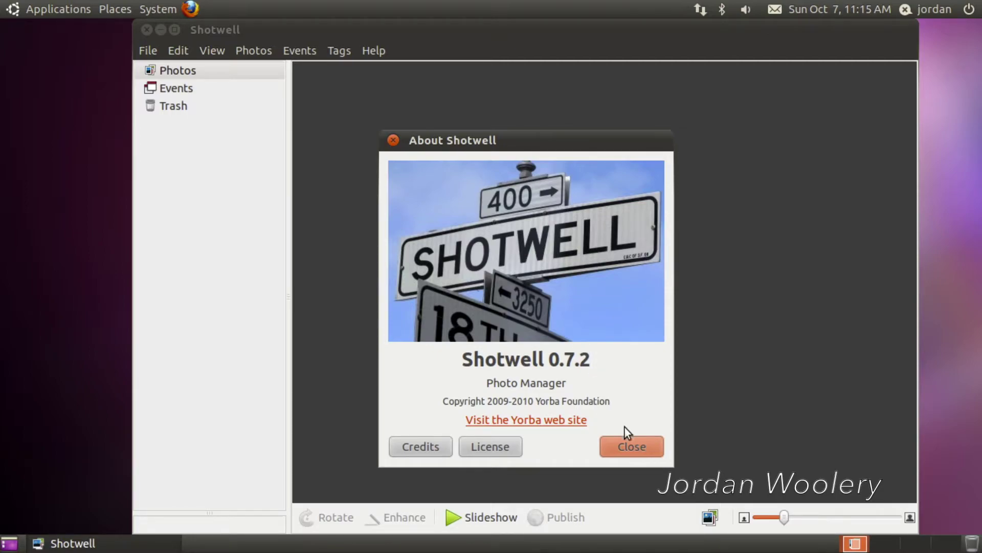
click(637, 449)
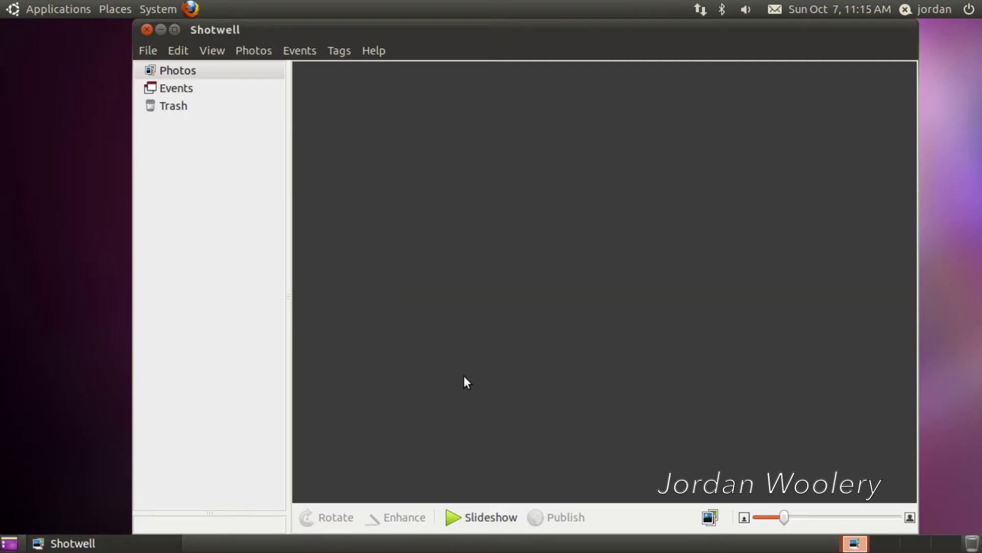
Step: Close Shotwell and launch the OpenOffice.org Writer word processor
click(146, 29)
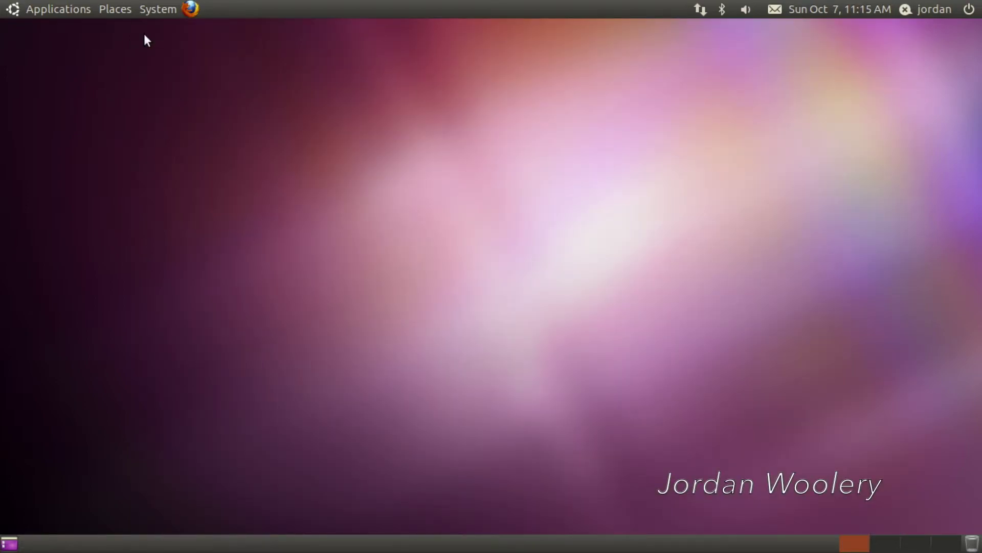
click(114, 11)
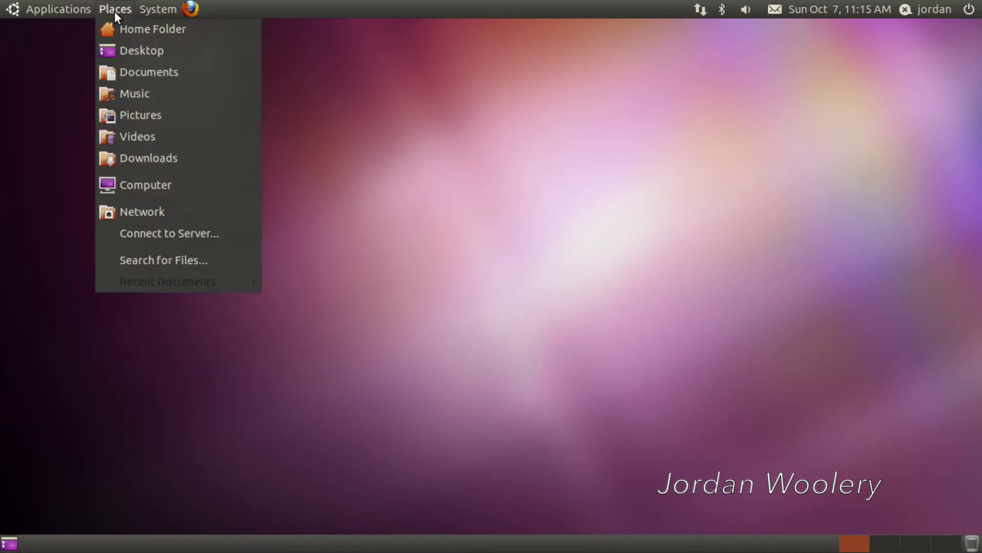
mouse_move(58, 9)
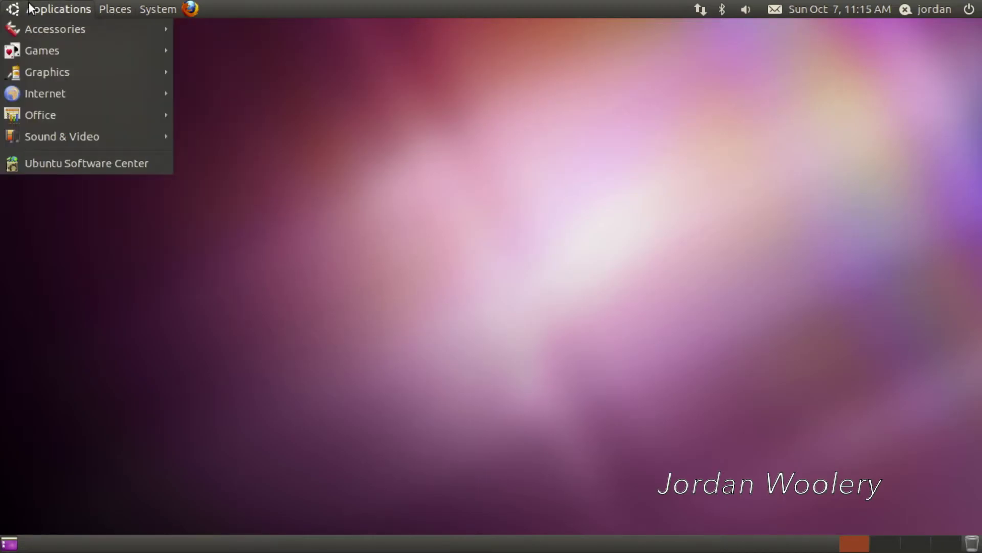
mouse_move(60, 104)
click(212, 197)
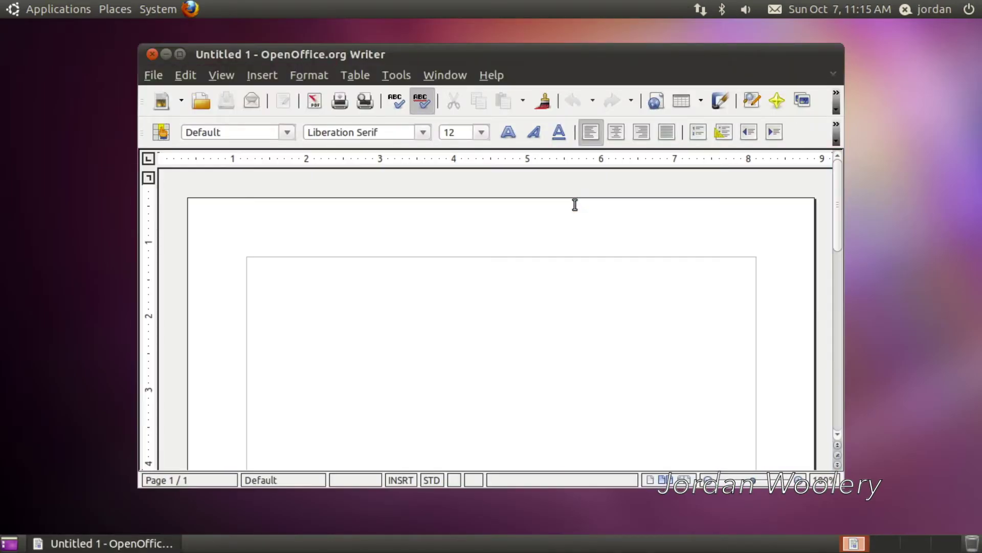
Step: Check Writer's About information (version 3.2.1), then dismiss it and close Writer
click(483, 73)
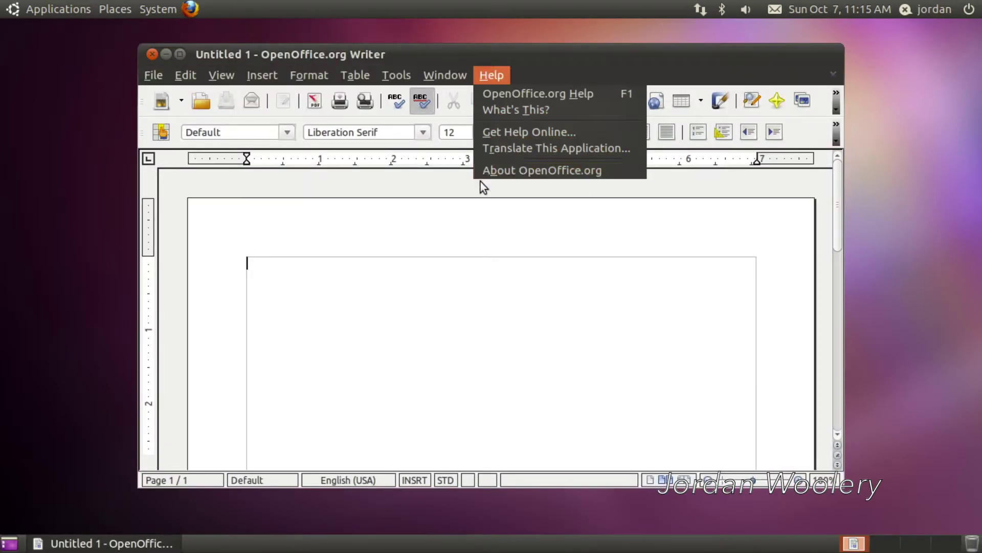
click(485, 175)
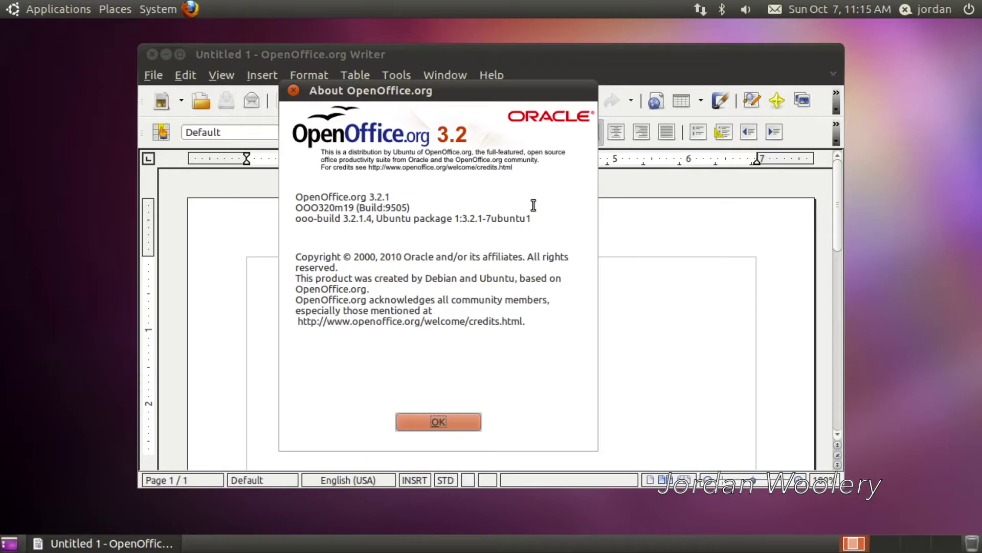
click(426, 428)
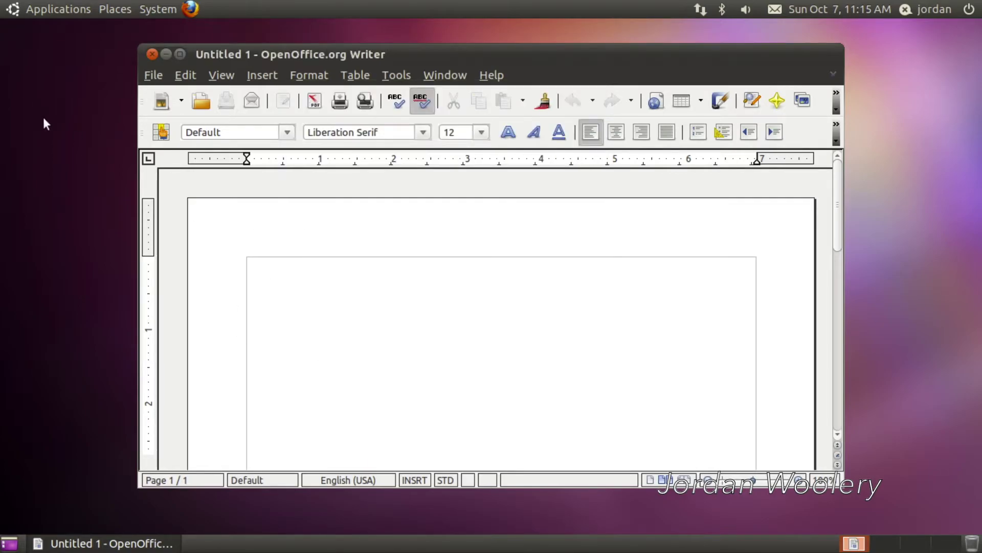
click(152, 53)
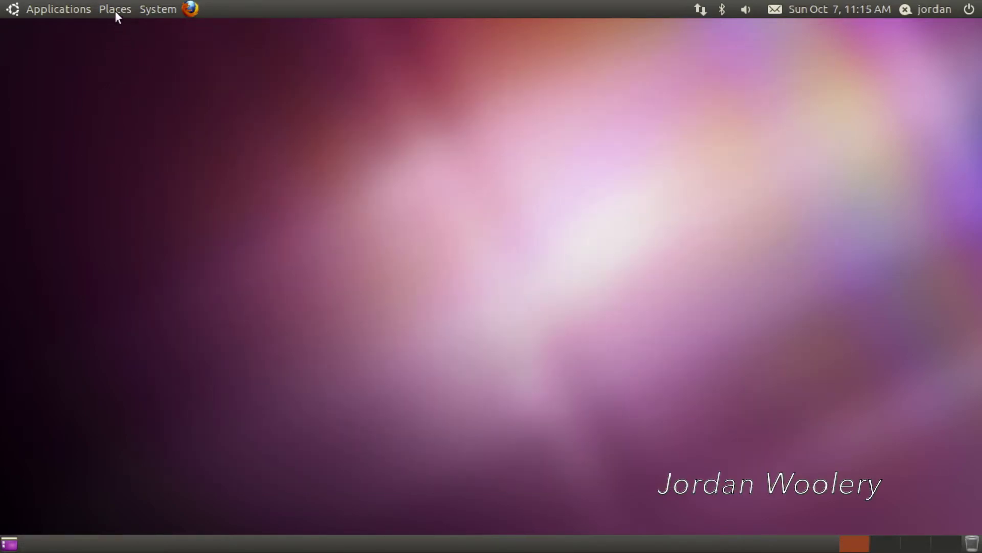
click(72, 9)
Step: Launch Pitivi Video Editor from Sound & Video and show its About box, version 0.13.5
mouse_move(104, 130)
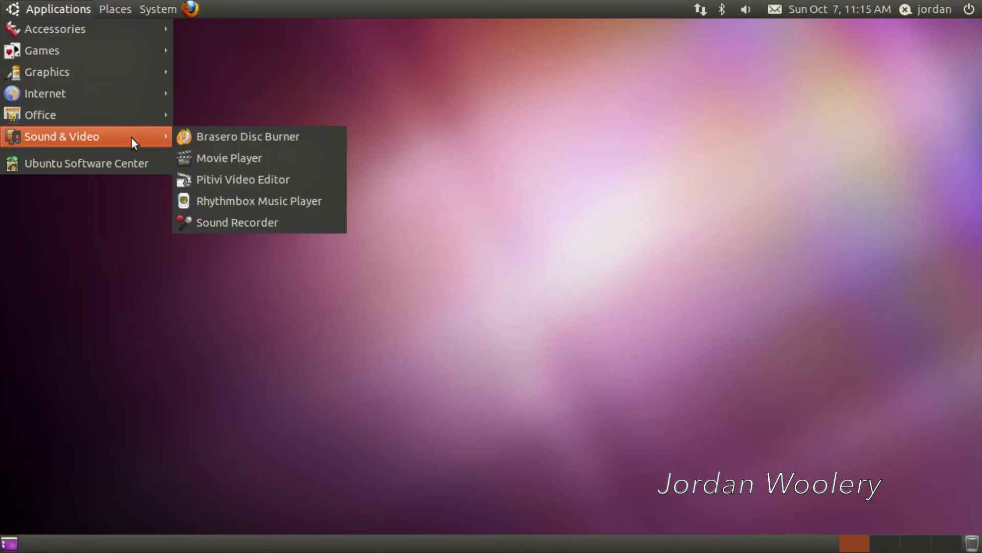
click(215, 177)
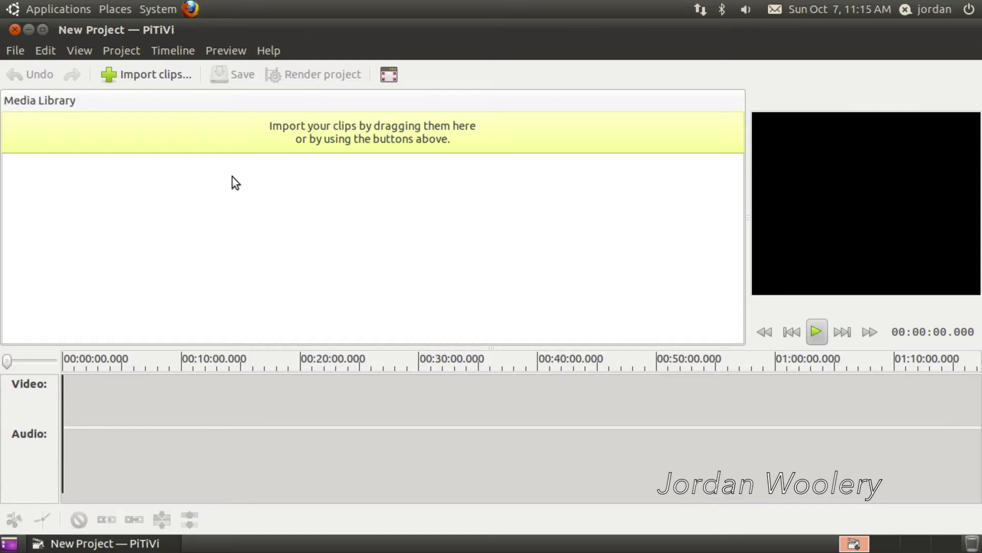
click(281, 48)
click(302, 123)
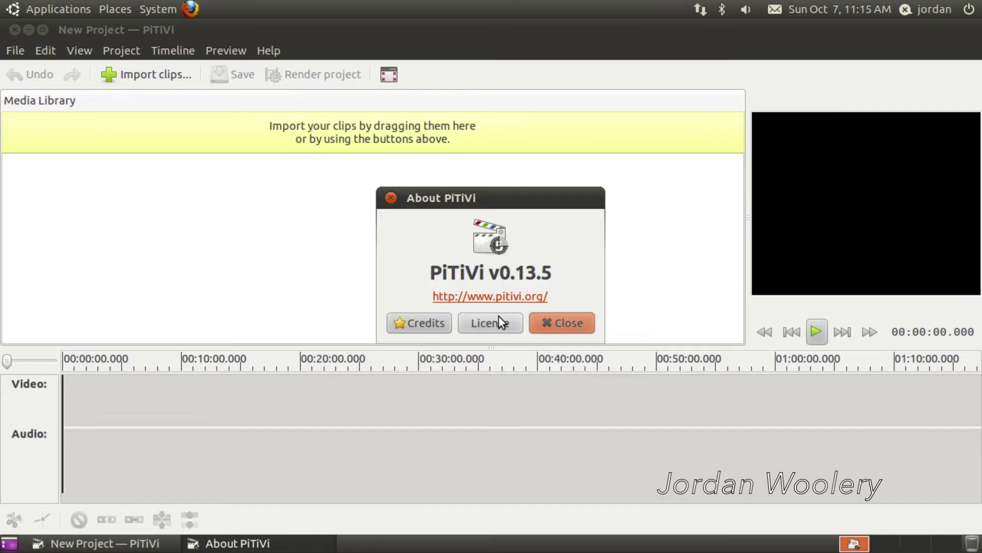
Step: Open pitivi.org from the About box and scroll through the page in maximized Firefox
click(543, 293)
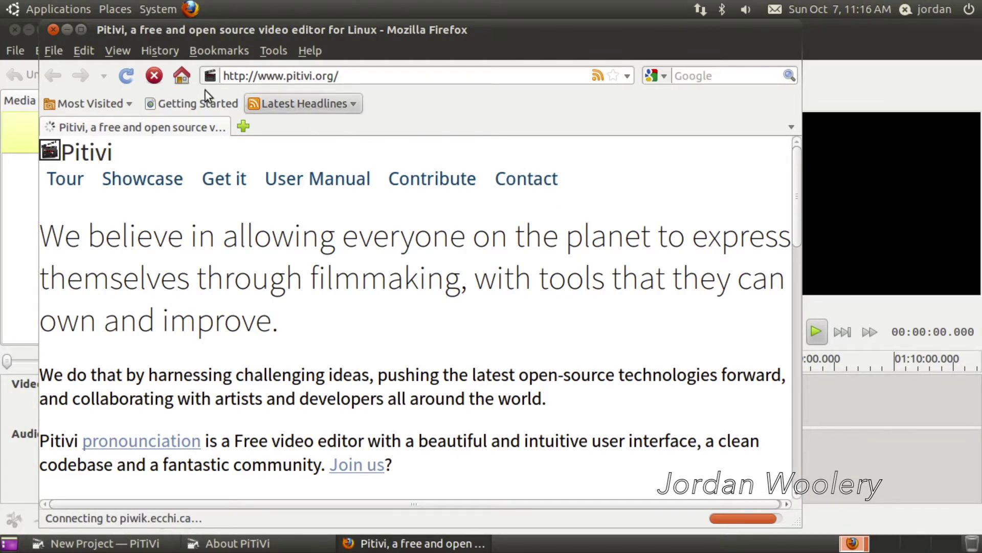
click(78, 29)
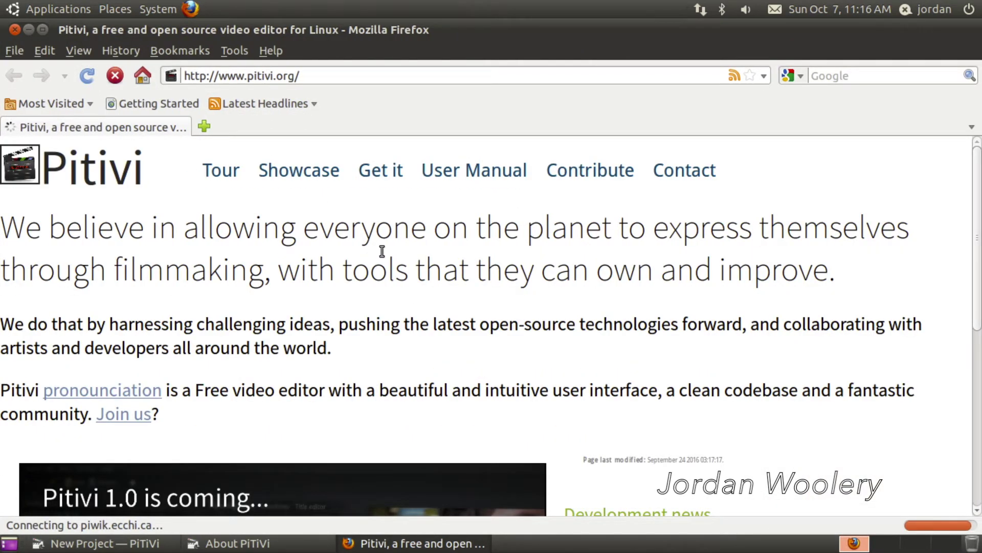
scroll(470, 251, down, 2)
scroll(471, 250, down, 3)
scroll(470, 250, down, 3)
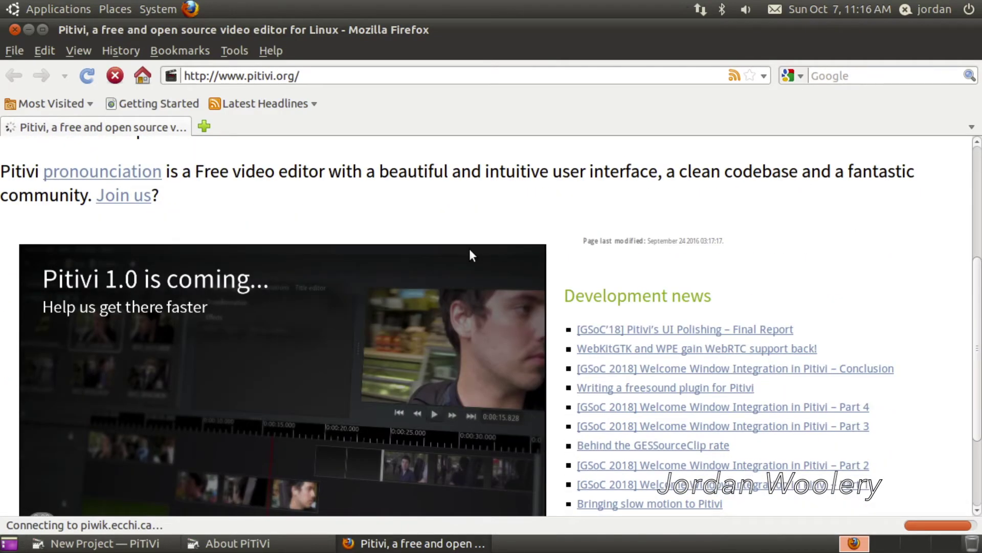
scroll(470, 248, down, 2)
scroll(469, 246, up, 4)
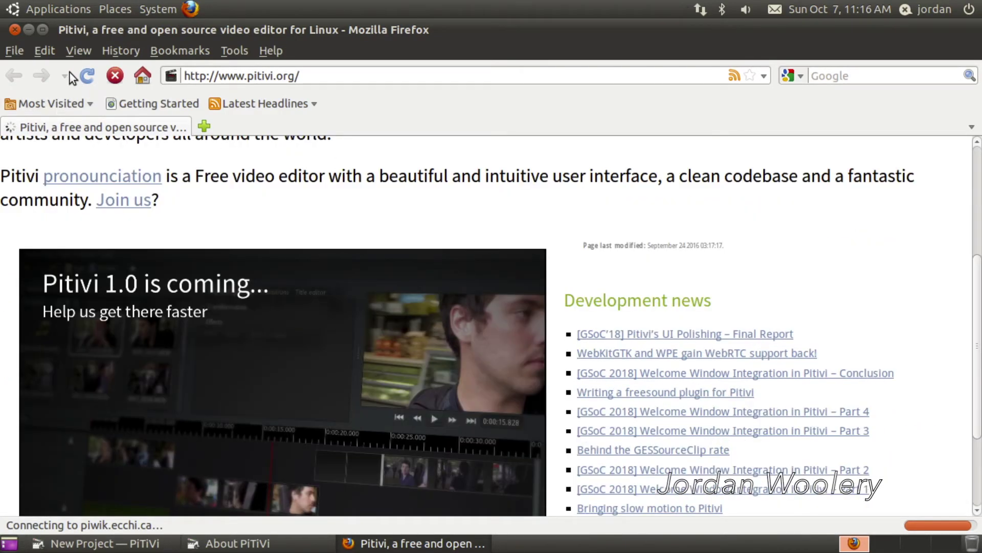
Step: Restore and rearrange the windows, then close the PiTiVi About box, Firefox, and PiTiVi
click(43, 30)
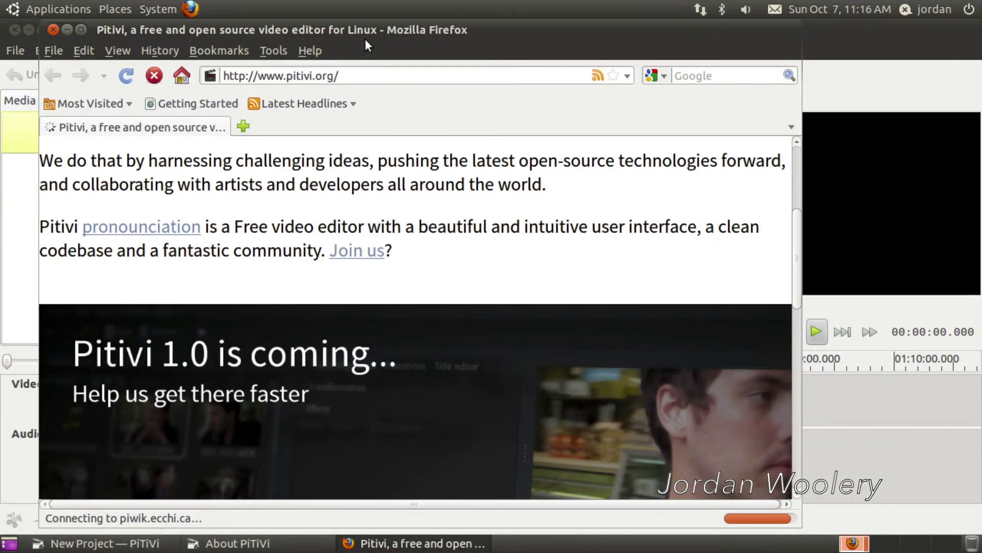
drag(364, 38, 616, 319)
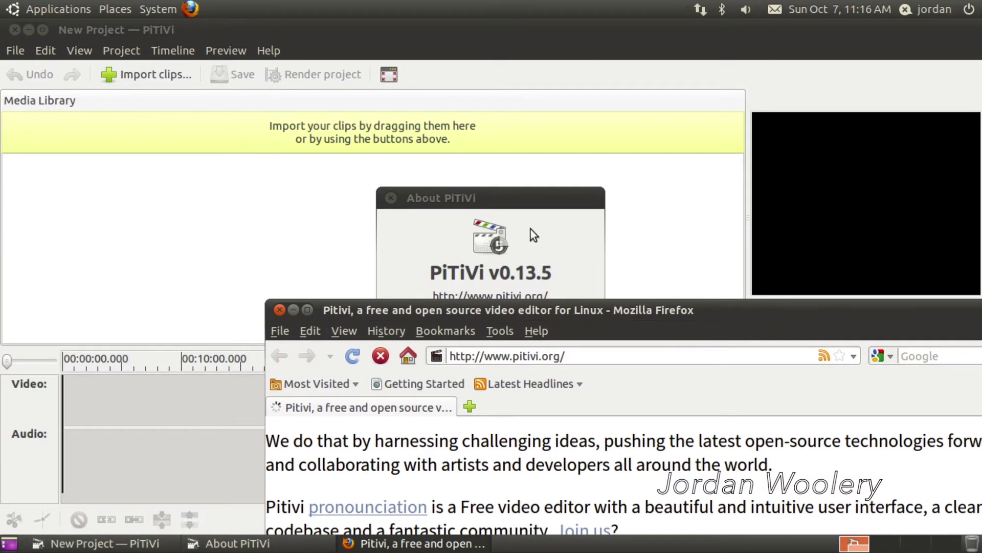
drag(474, 225, 157, 182)
drag(430, 310, 424, 56)
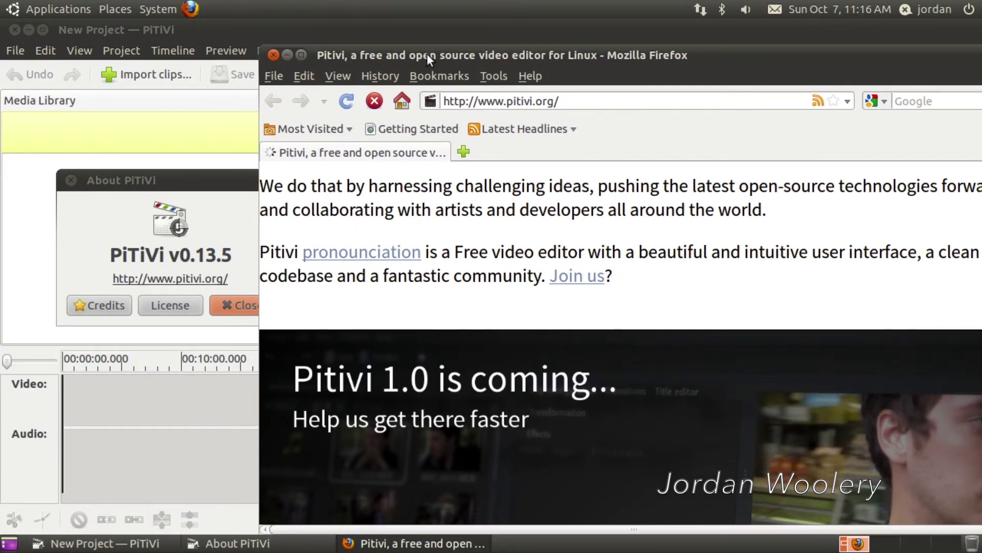
click(164, 200)
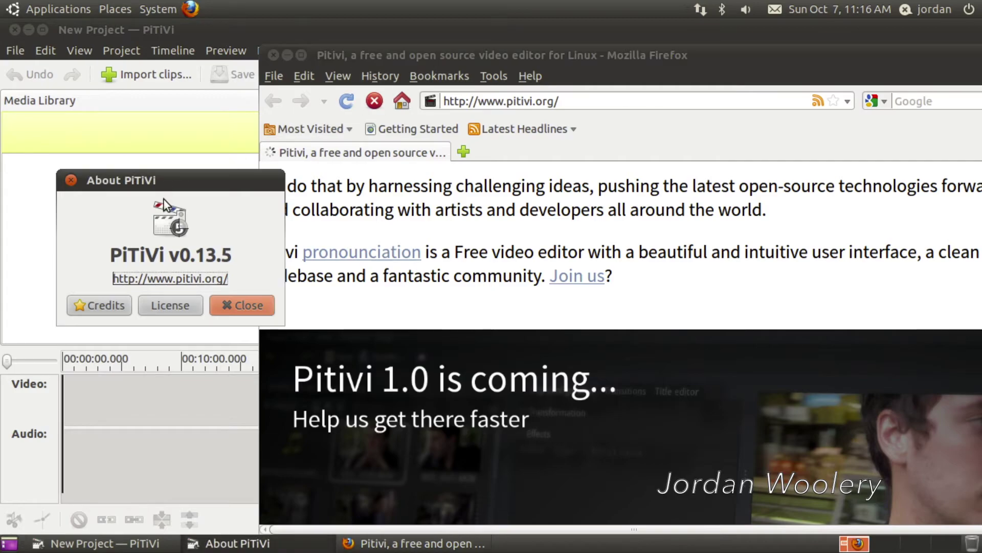
click(259, 307)
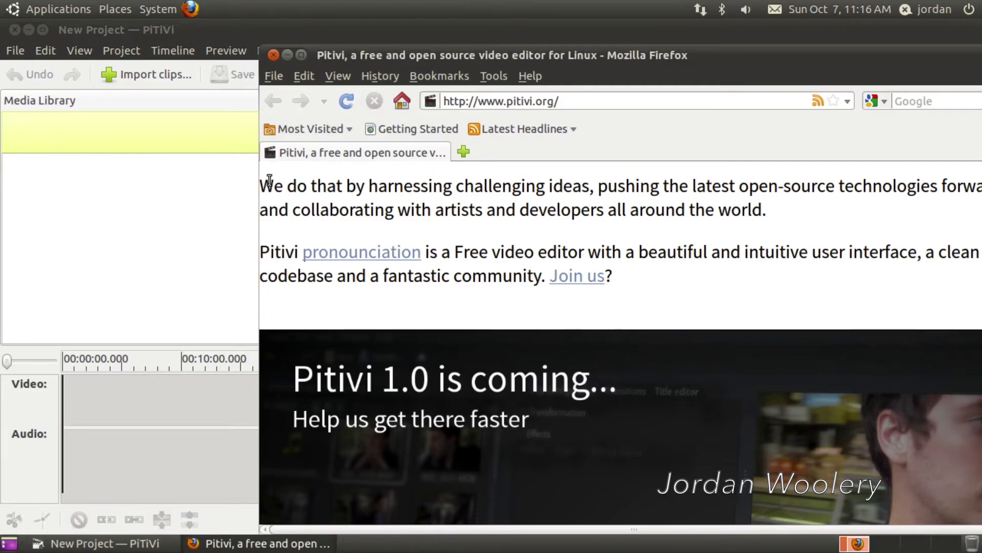
click(272, 55)
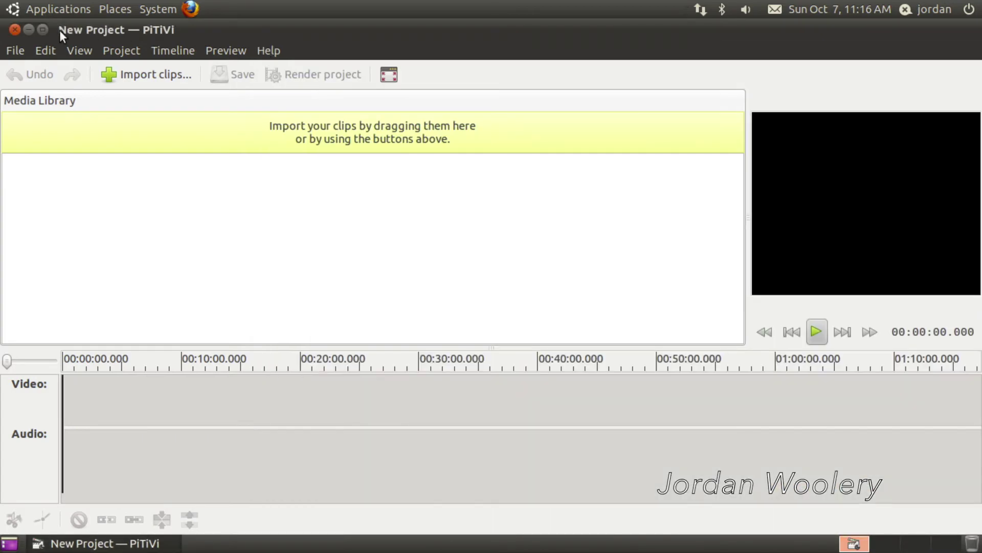
click(18, 29)
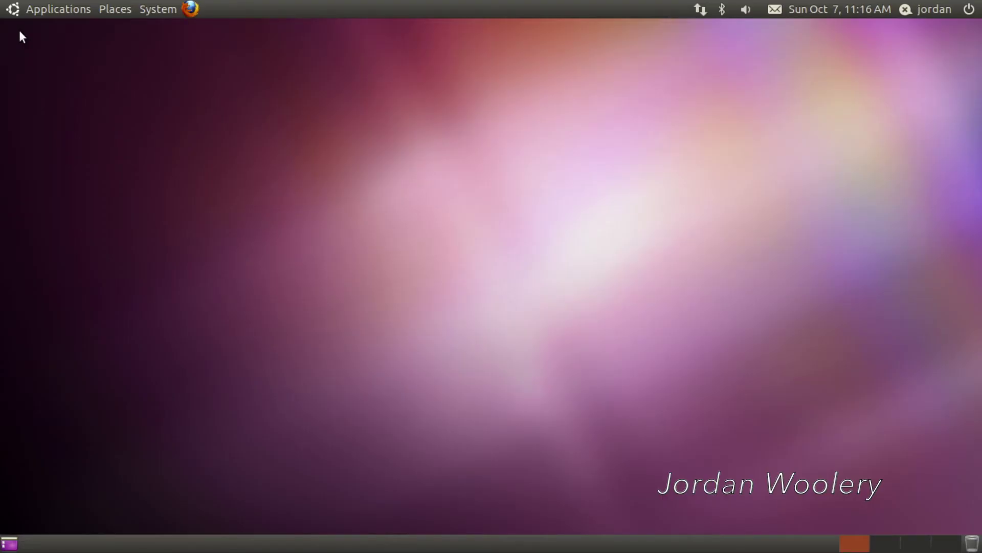
Step: Browse the Applications menu, then dismiss it
click(41, 9)
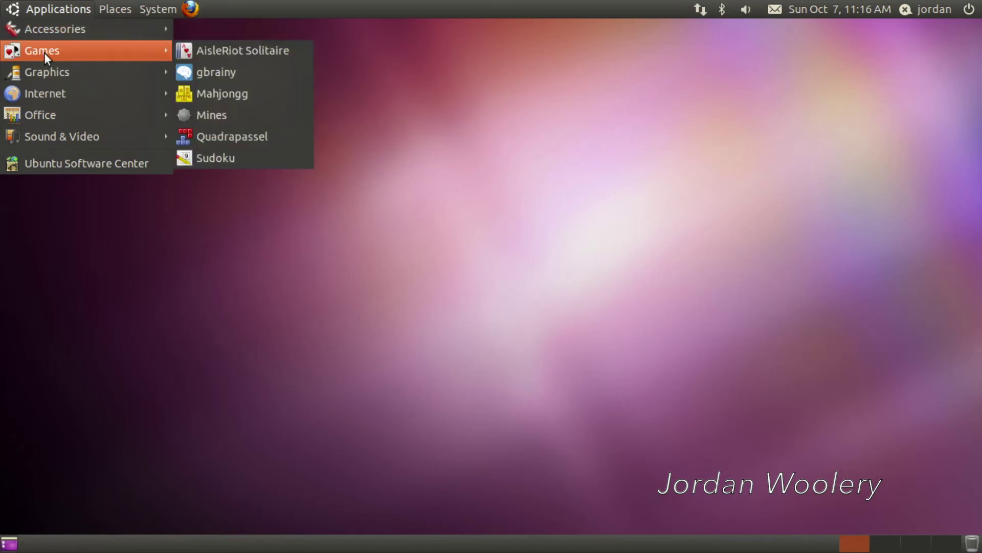
mouse_move(40, 96)
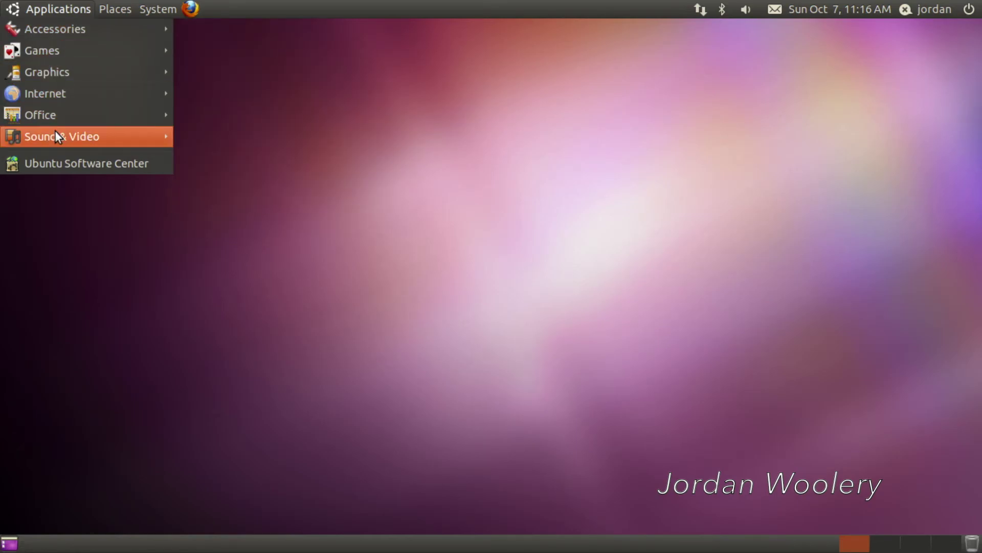
key(Escape)
Step: Look through the Places and System menus, ending at the Administration tools, then dismiss them
click(118, 6)
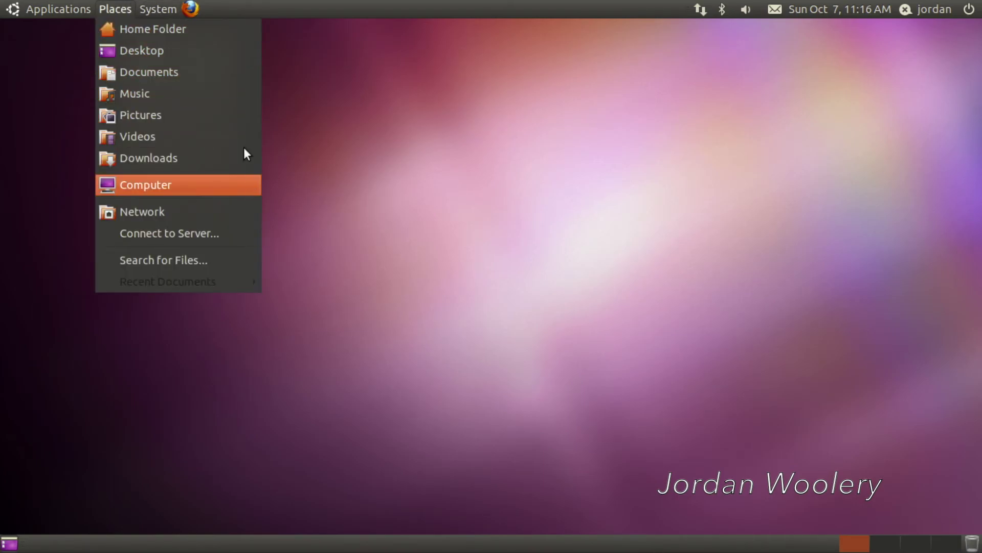
mouse_move(151, 5)
mouse_move(161, 27)
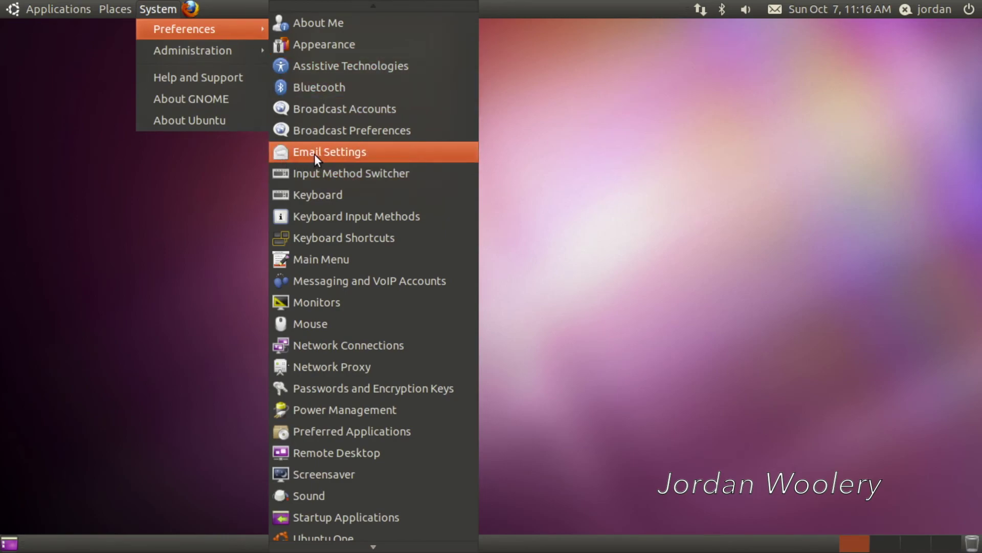
scroll(314, 155, down, 1)
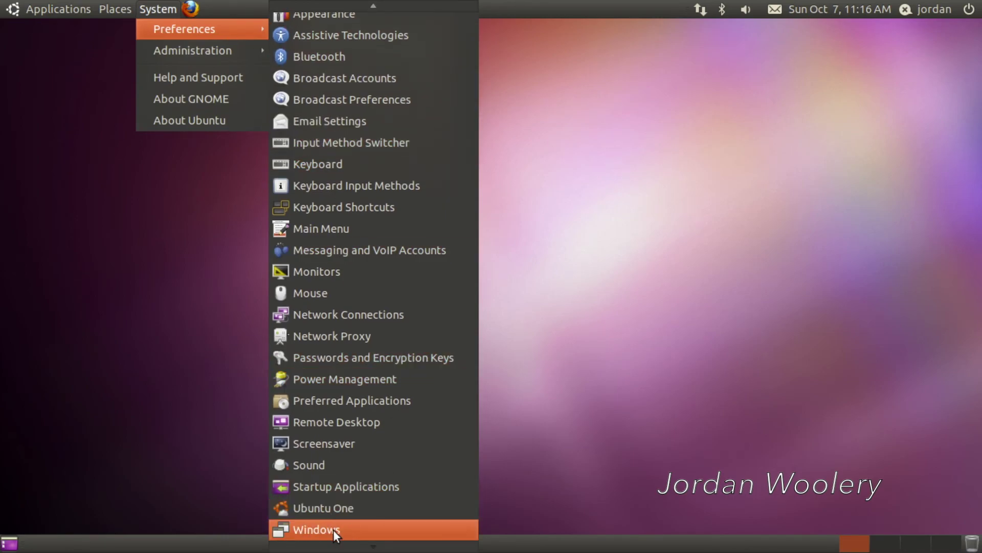
scroll(388, 334, up, 1)
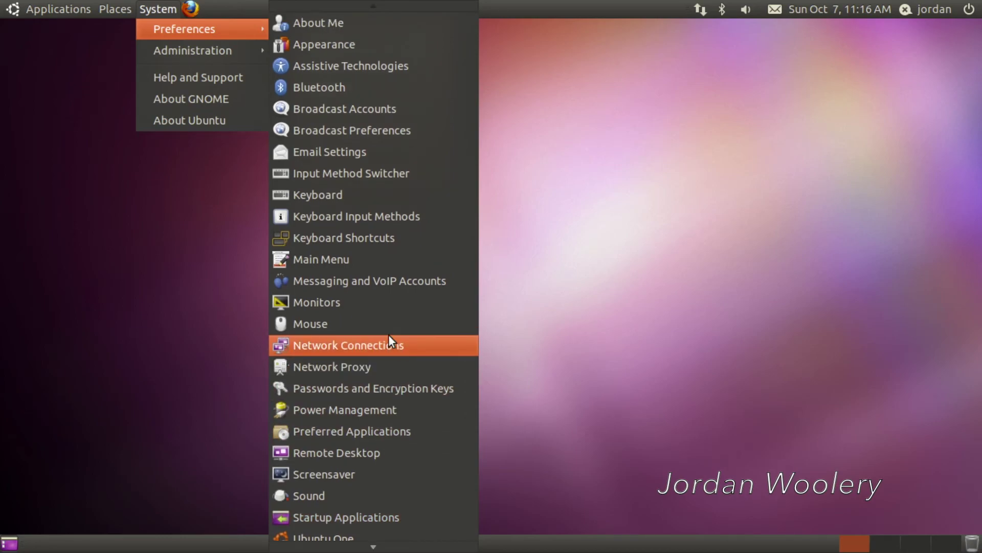
mouse_move(186, 51)
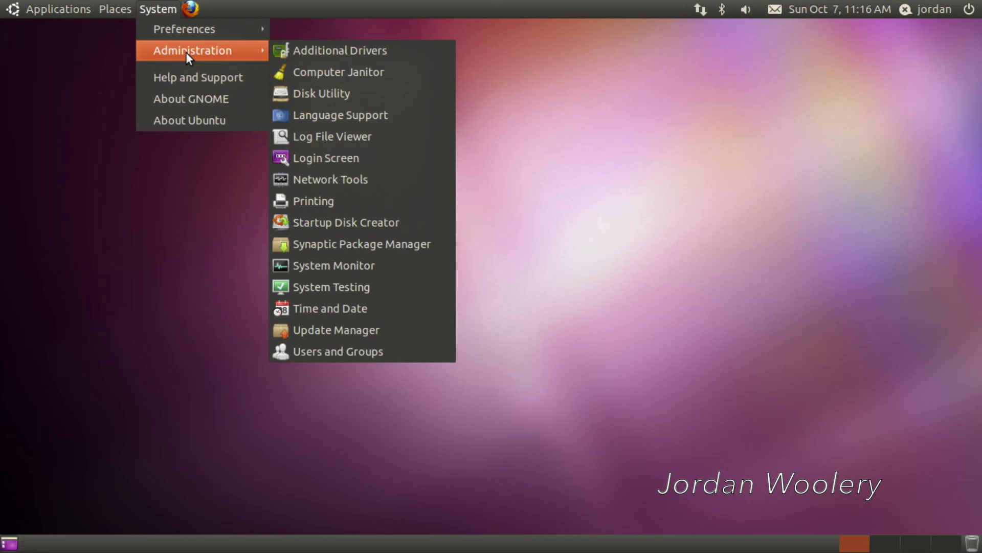
click(534, 116)
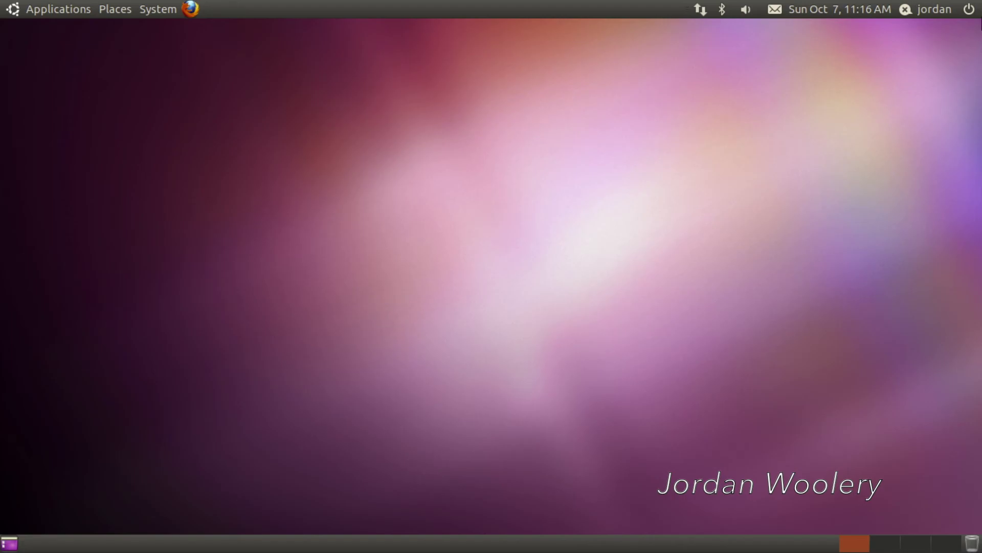
Step: Choose Shut Down… from the power menu at the top right
click(970, 10)
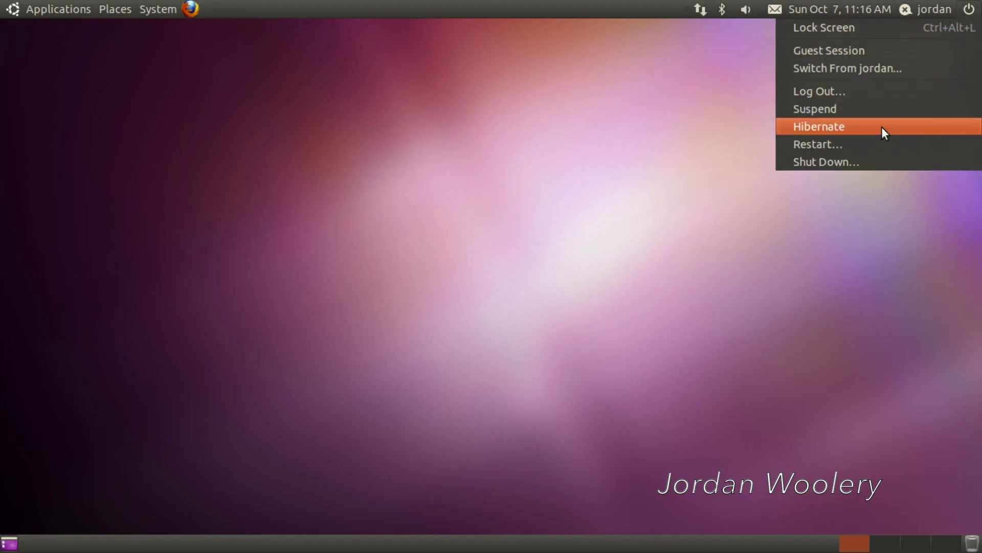
click(870, 161)
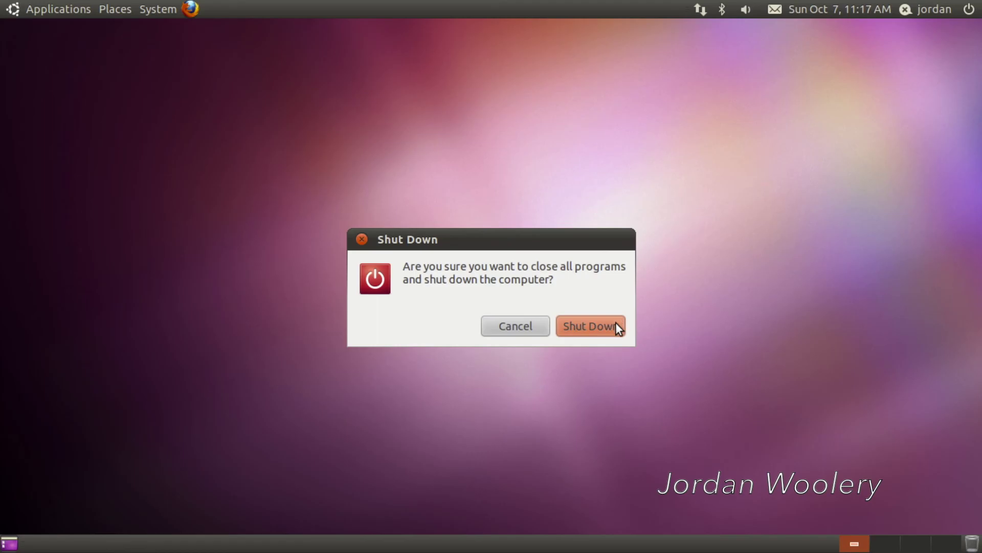